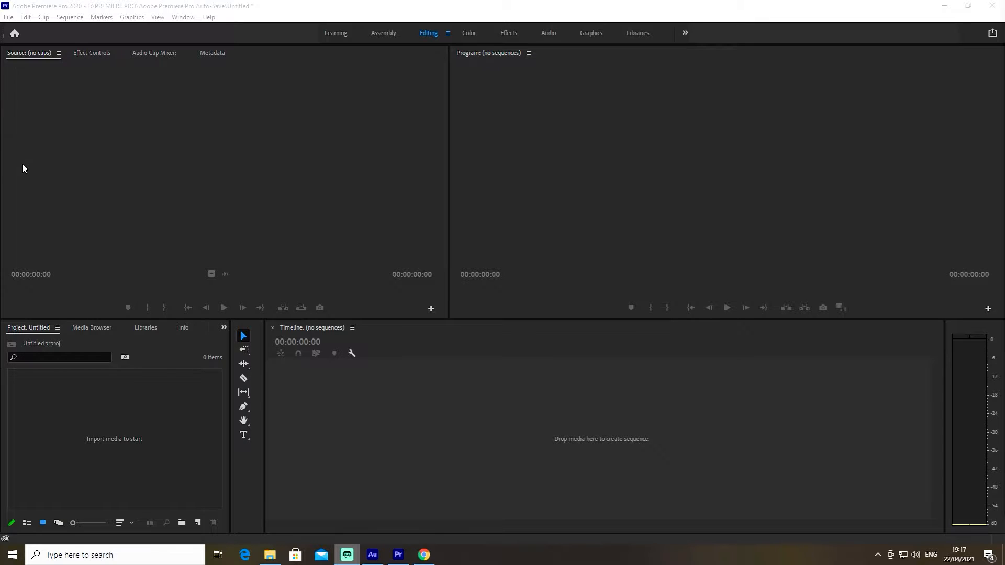
- Import the ANMN5656 video from the drone shotts folder on Local Disk (I:)
click(9, 17)
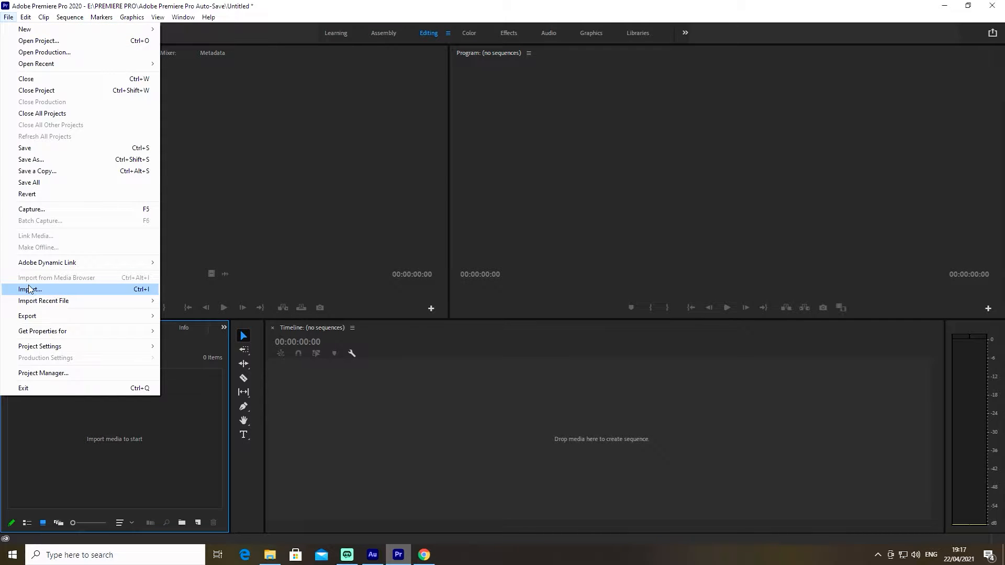
click(135, 289)
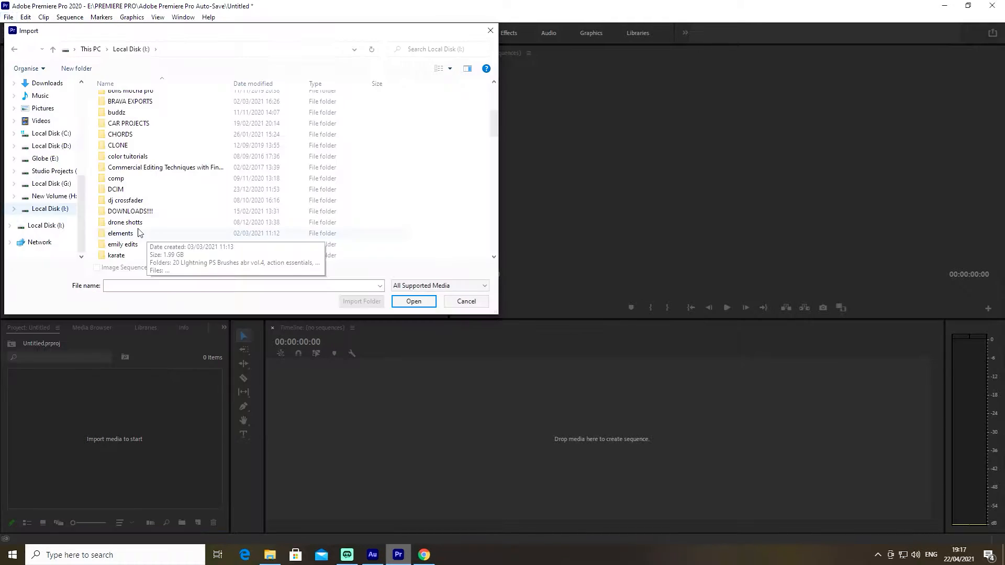
double_click(138, 223)
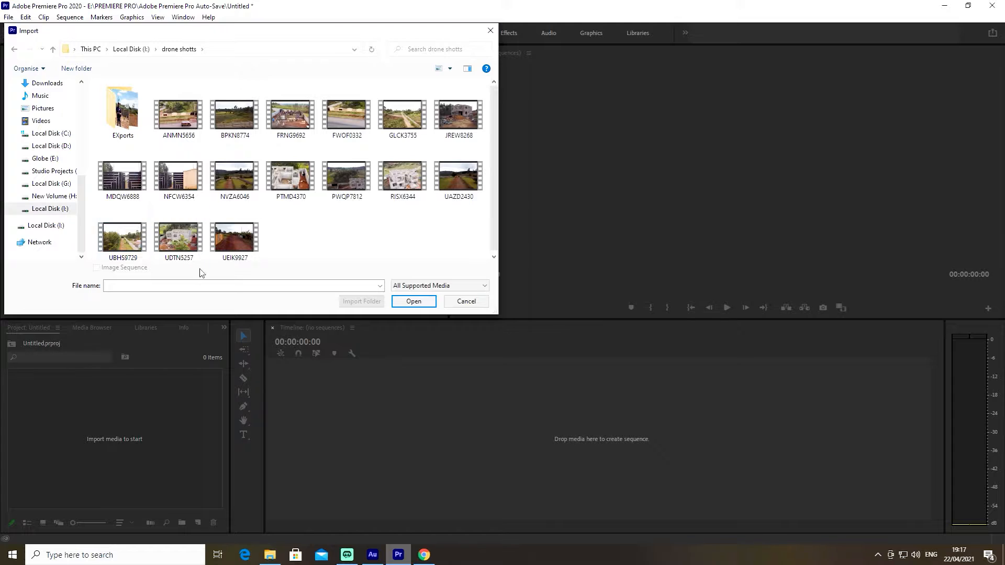
click(173, 126)
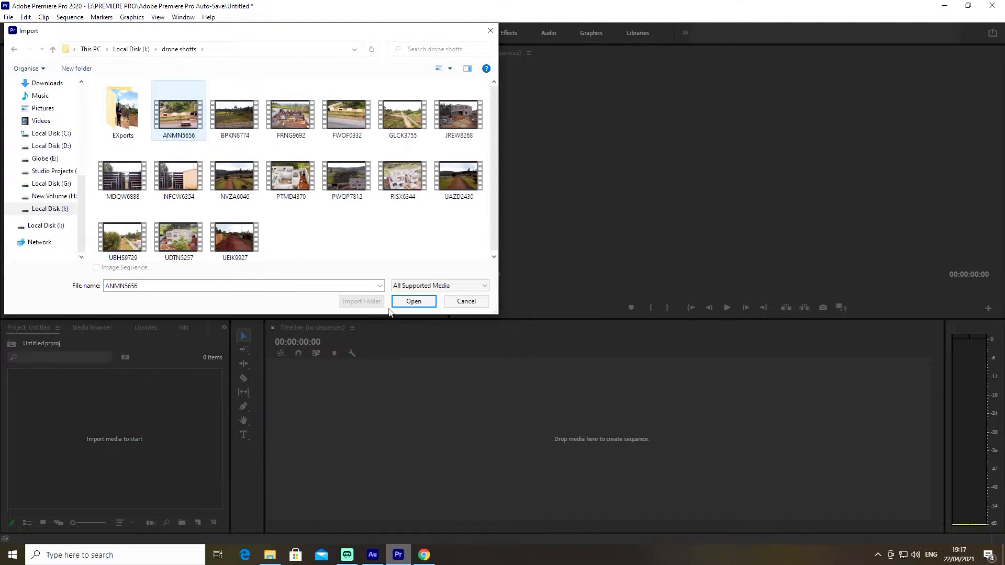
click(410, 302)
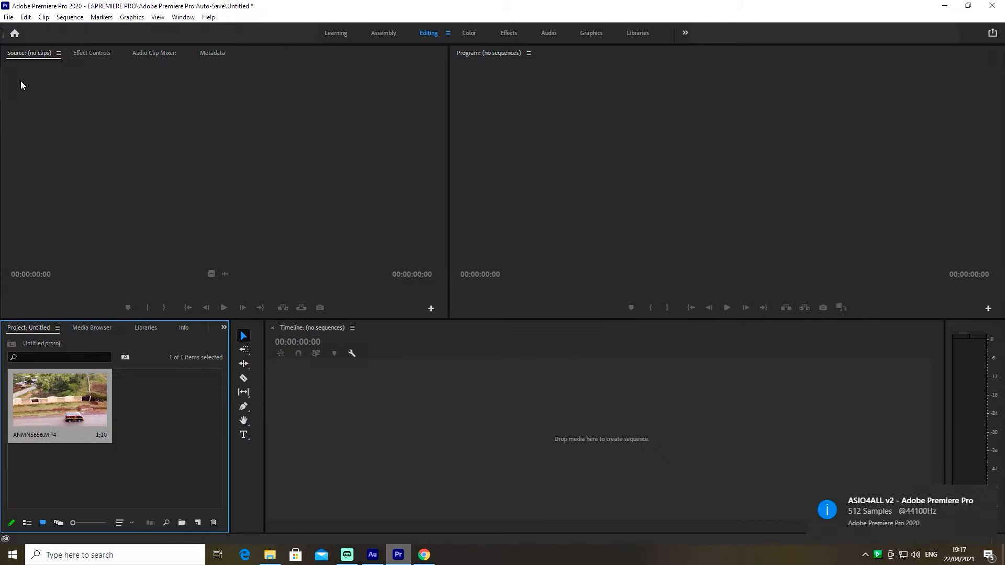
- Import the JREW8268 video from the drone shotts folder into the project
click(7, 18)
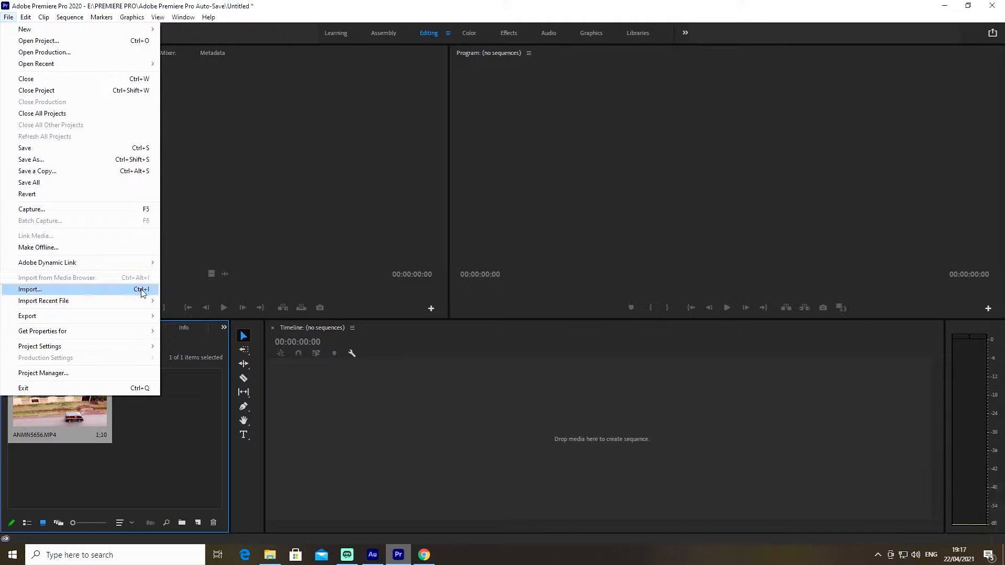
click(129, 459)
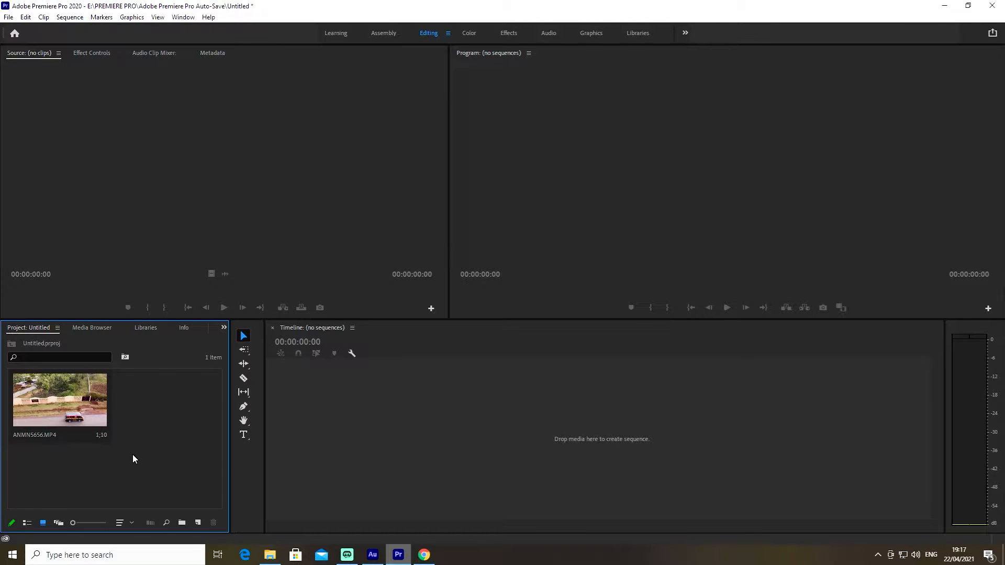
right_click(133, 454)
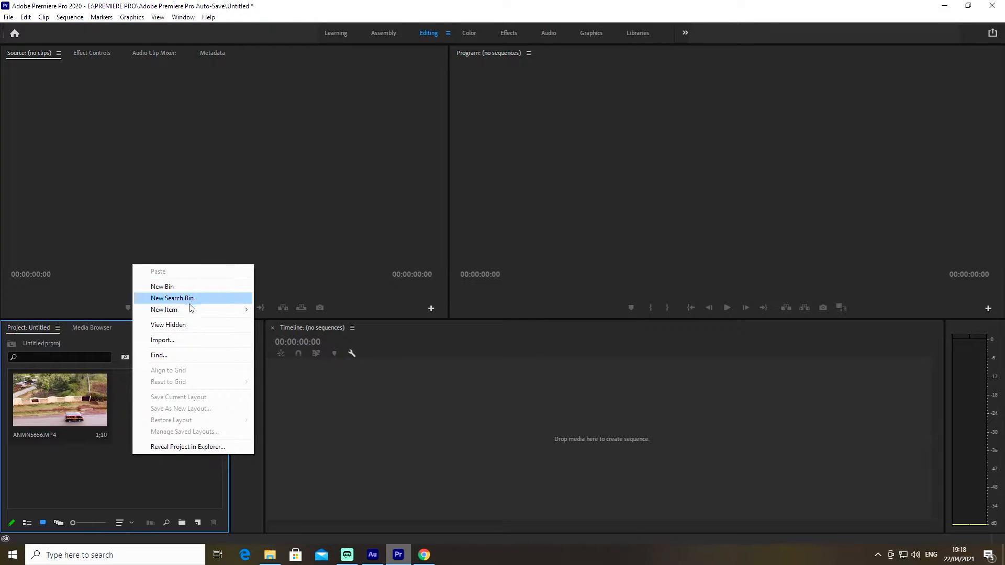
mouse_move(165, 312)
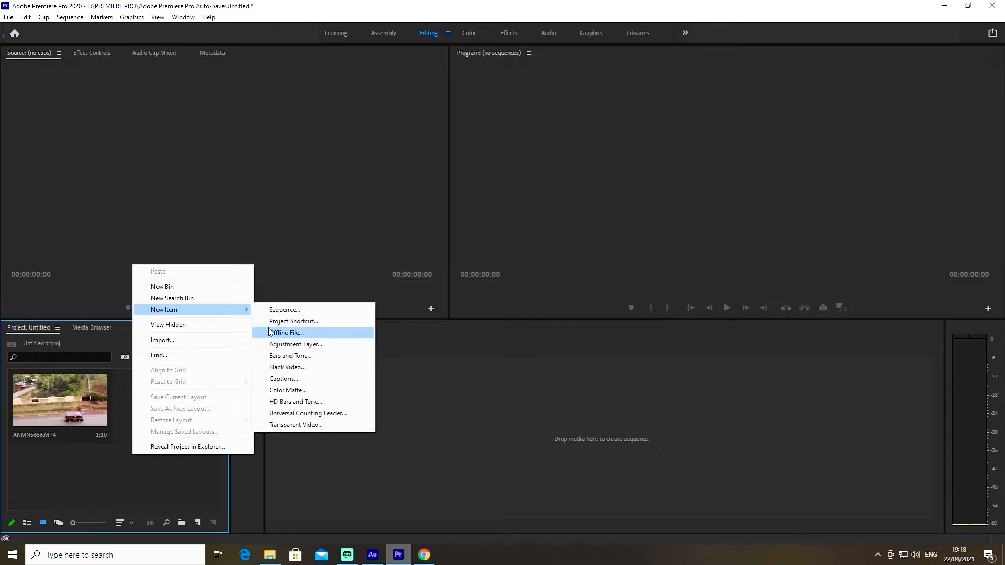
click(175, 341)
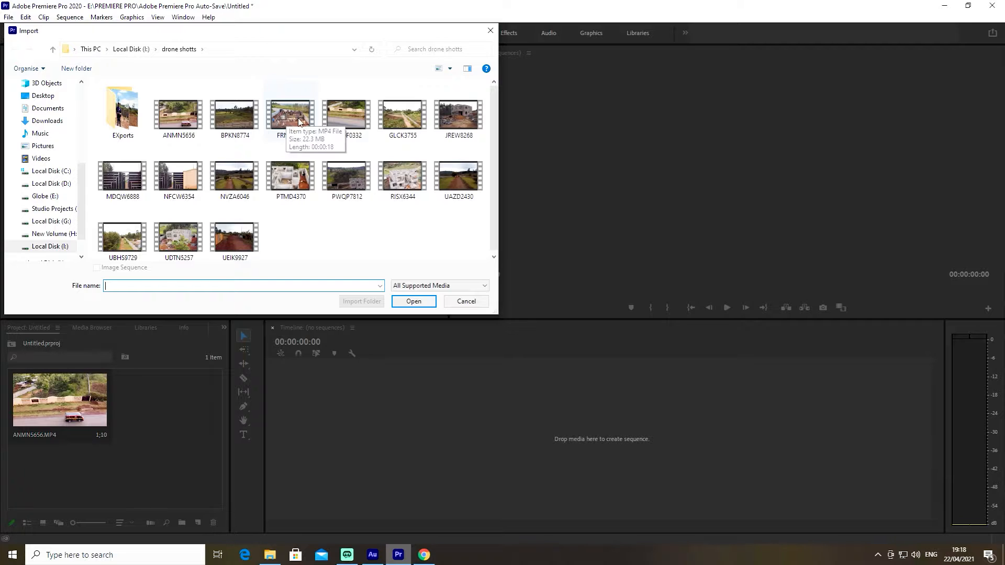
click(451, 114)
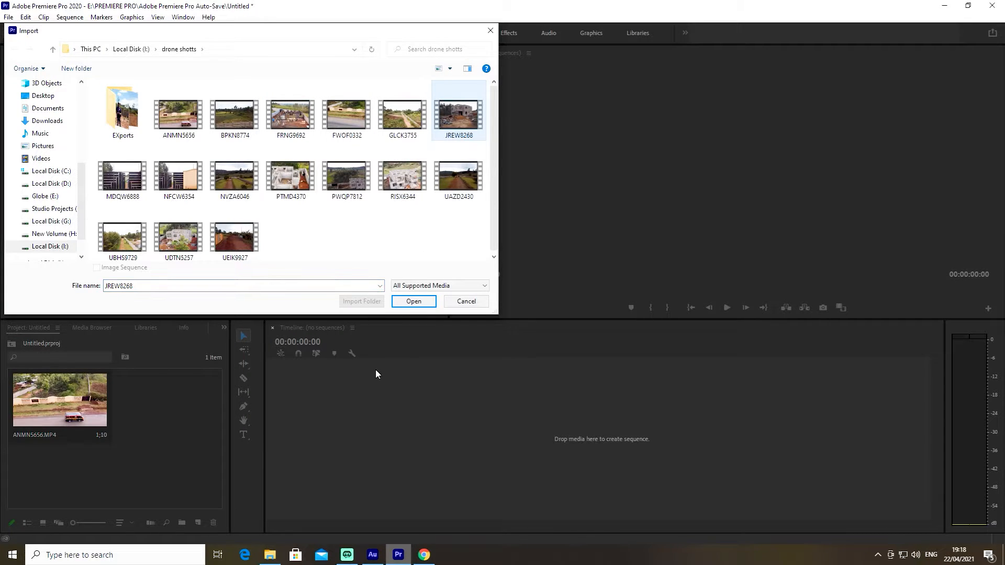
click(409, 303)
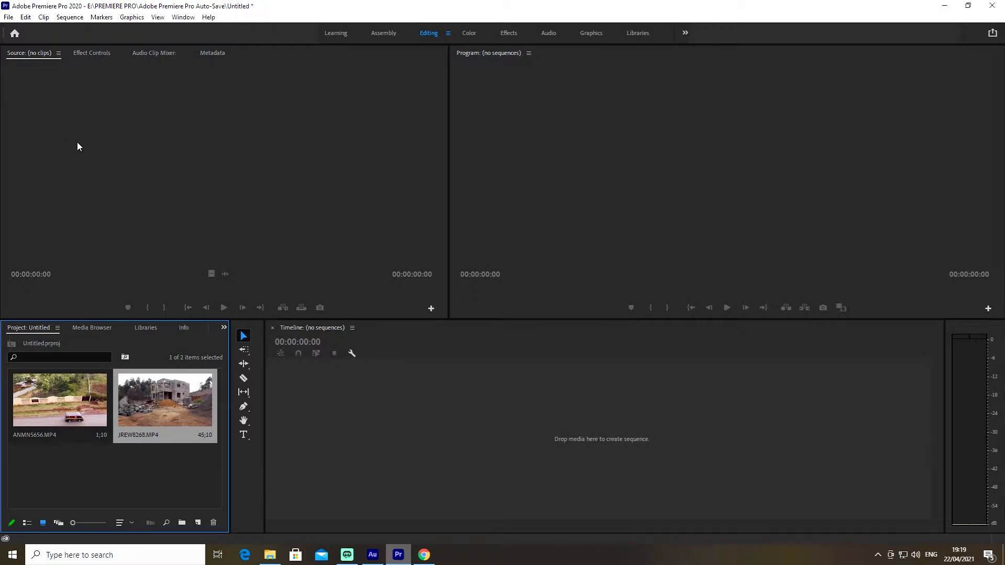
- Preview ANMN5656.MP4 in the Source Monitor, load JREW8268.MP4 in its place and move its playhead to 00;00;17;03
double_click(57, 410)
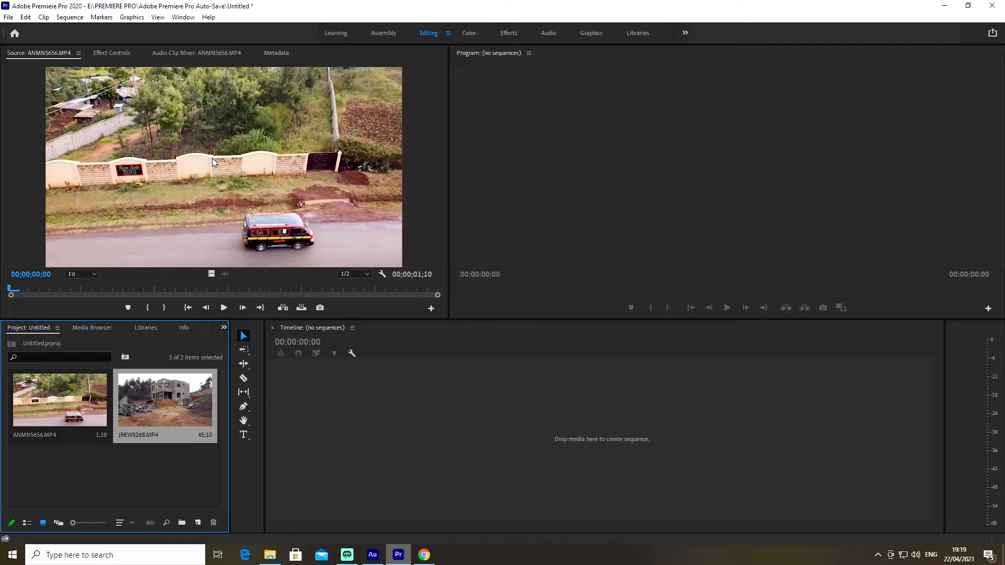
double_click(154, 408)
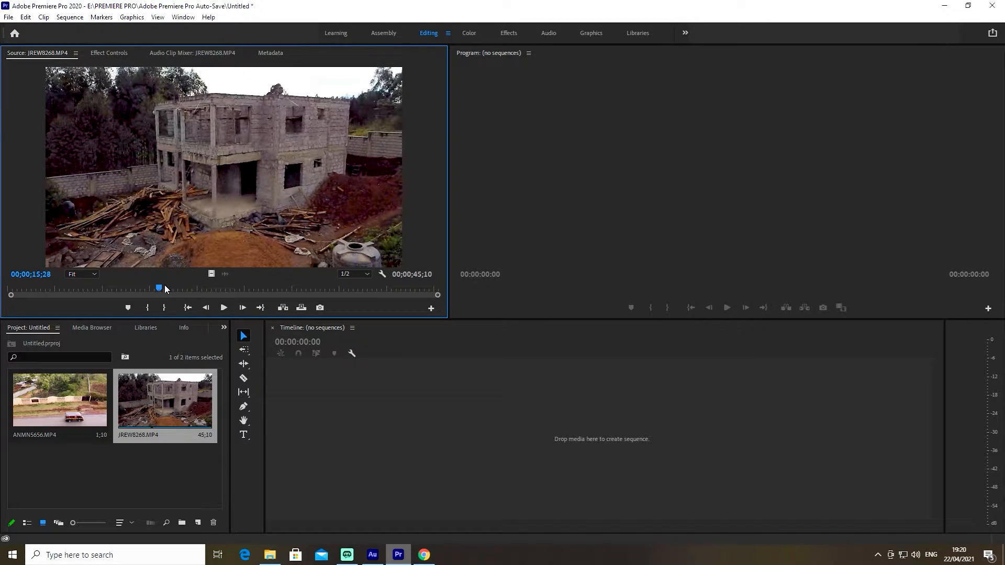
mouse_move(159, 287)
mouse_down()
mouse_move(67, 288)
mouse_move(170, 303)
mouse_up()
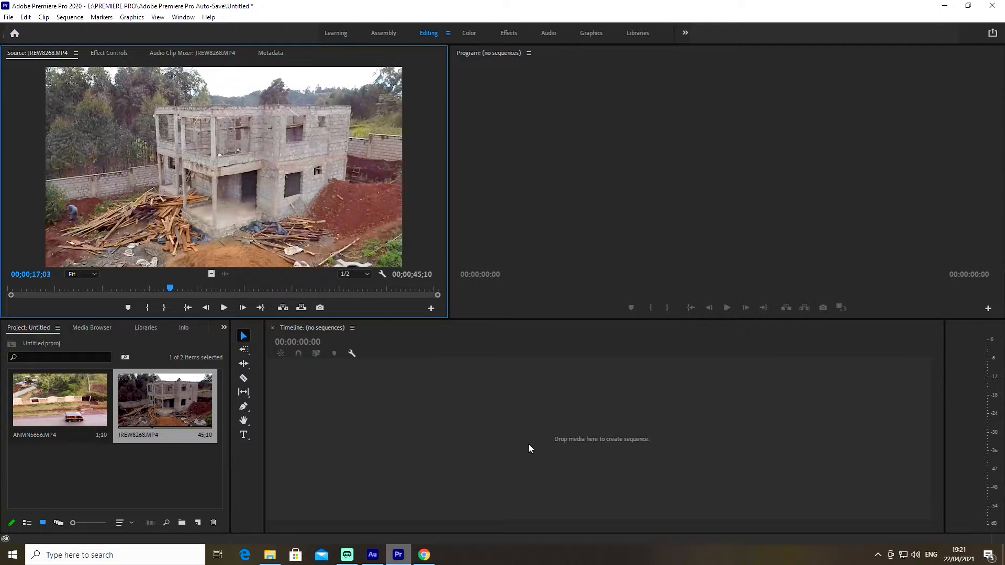
click(320, 308)
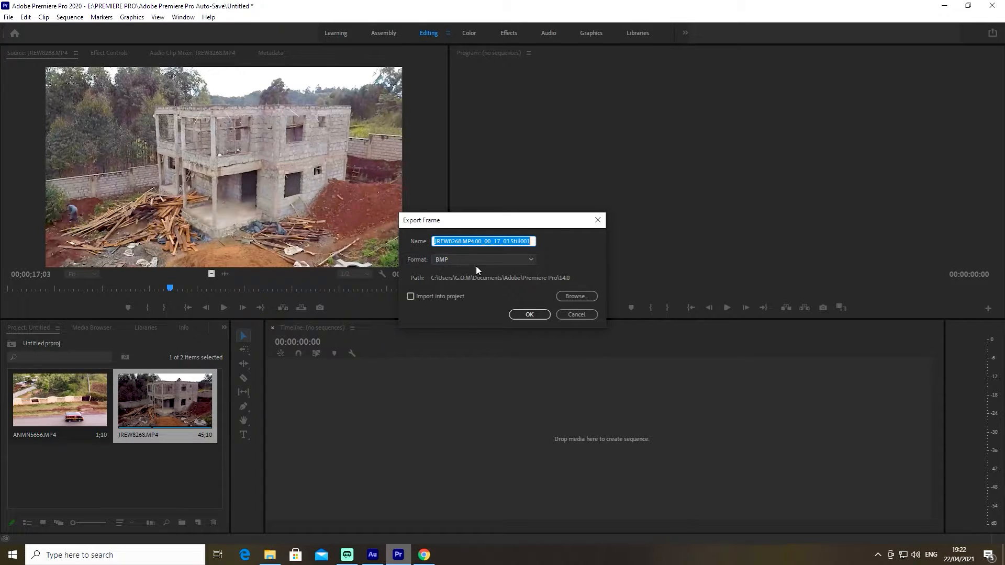
click(527, 258)
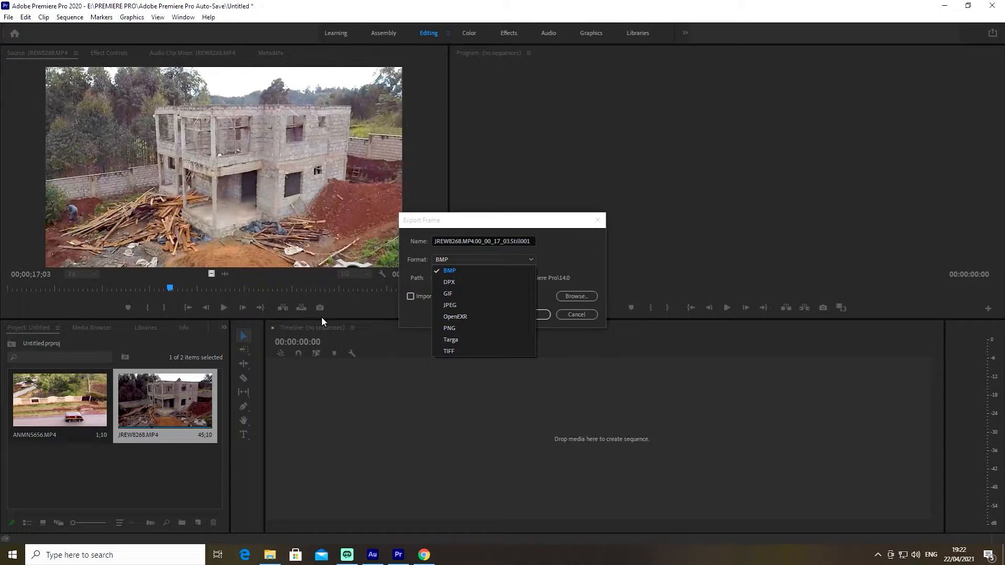
click(576, 314)
click(575, 315)
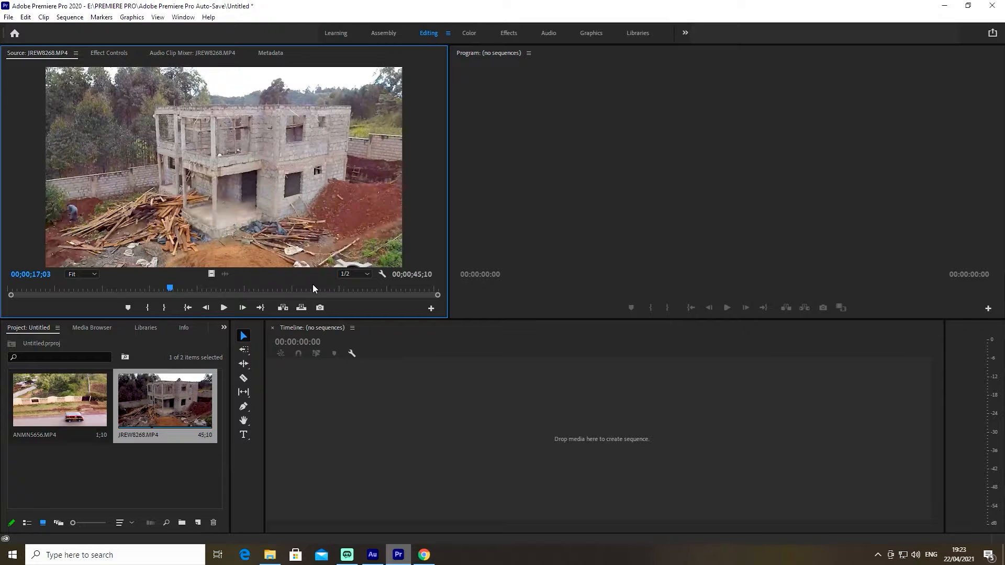
- Return the JREW8268.MP4 source clip to its first frame and place it in the empty timeline as a new sequence
key(Home)
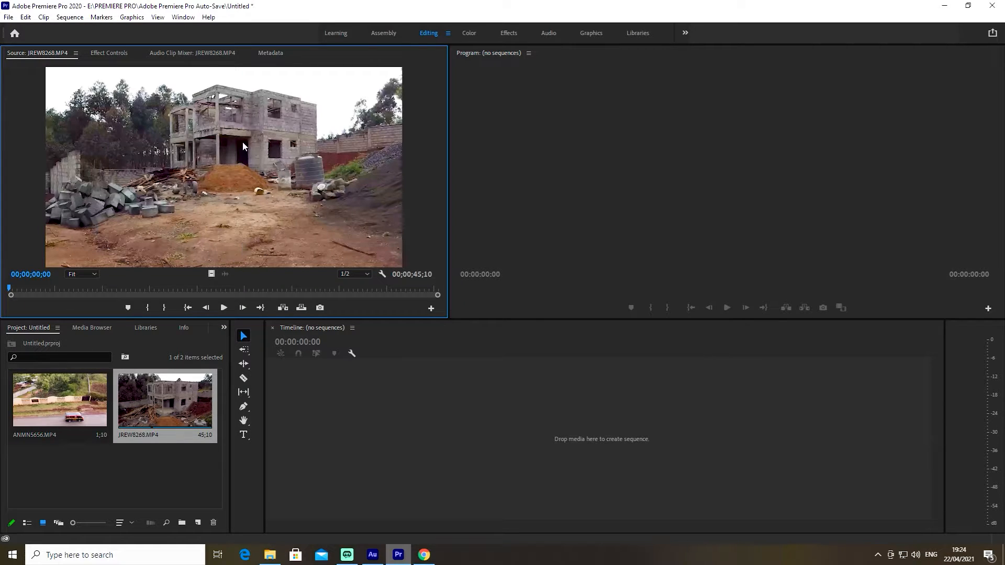
drag(242, 144, 391, 446)
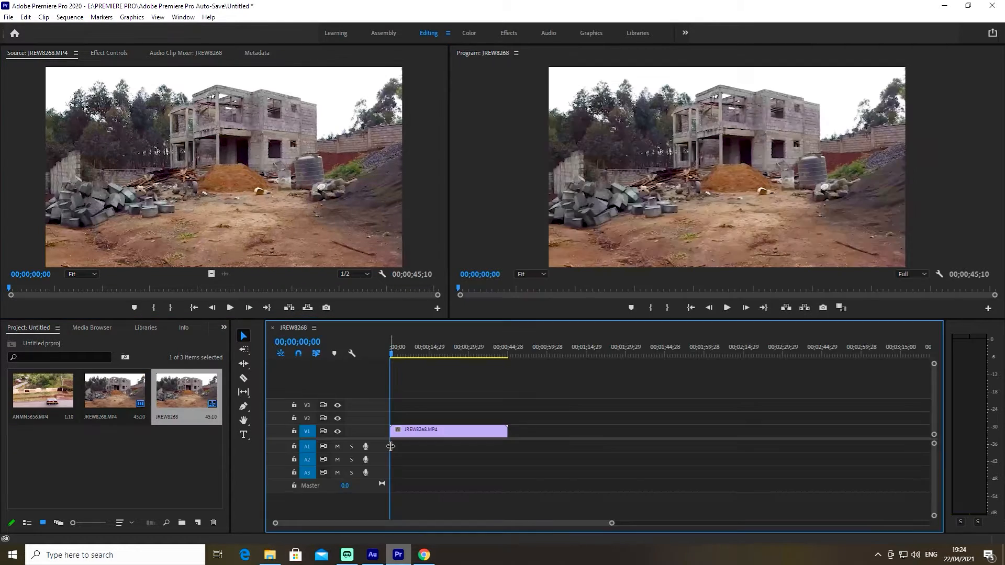
- Turn off source patching for video tracks V3 and V2 in the timeline
click(352, 354)
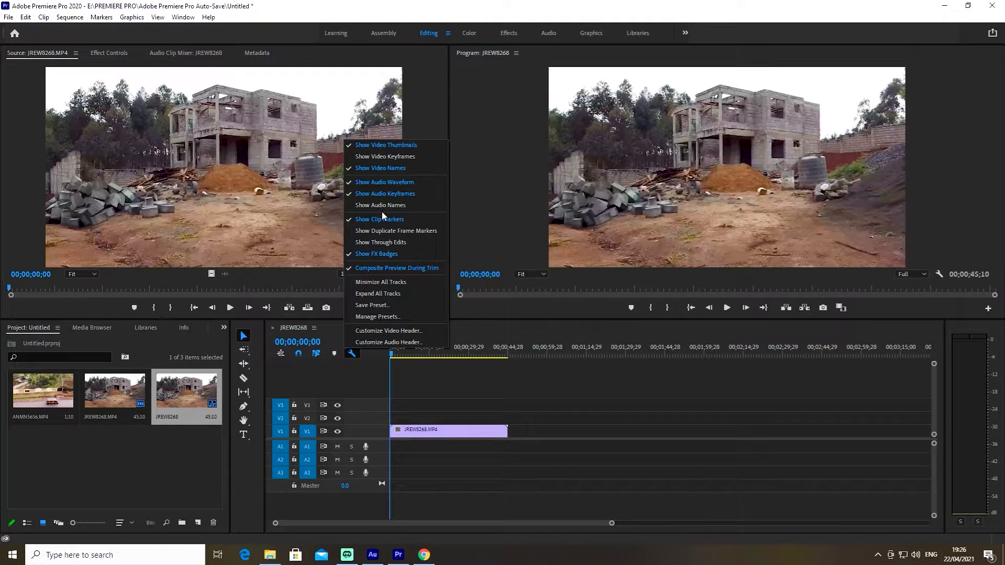
click(325, 380)
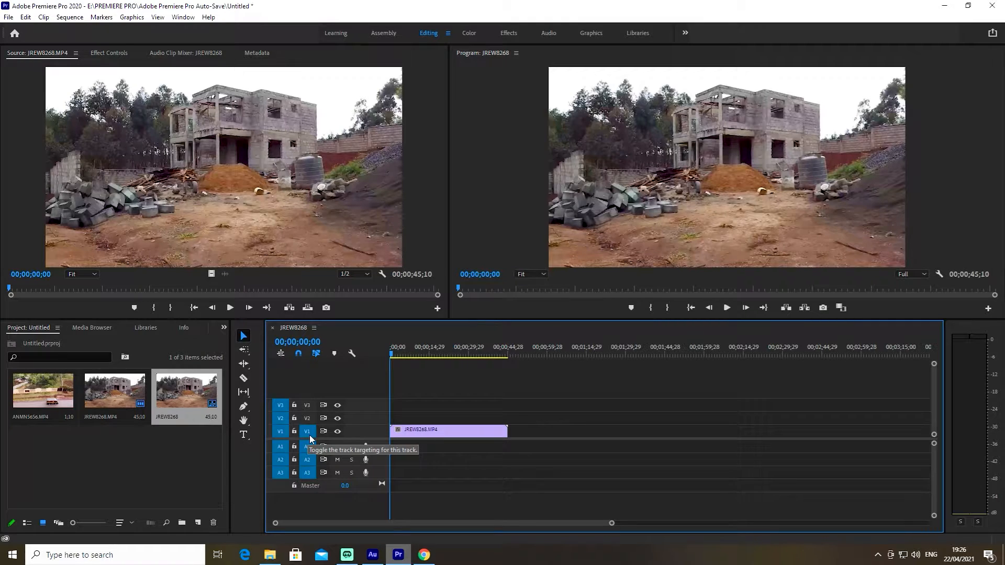
click(280, 407)
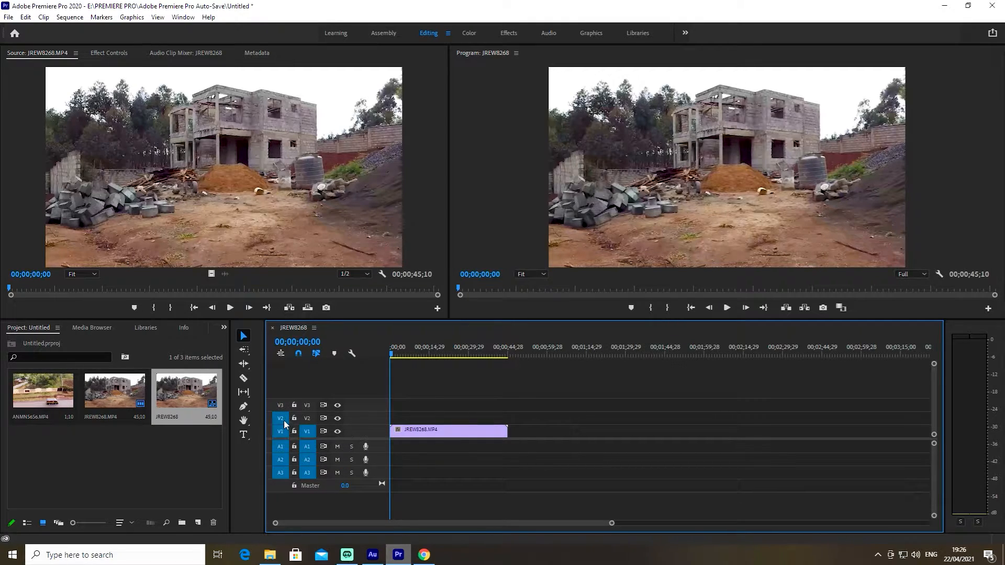
click(283, 419)
click(240, 485)
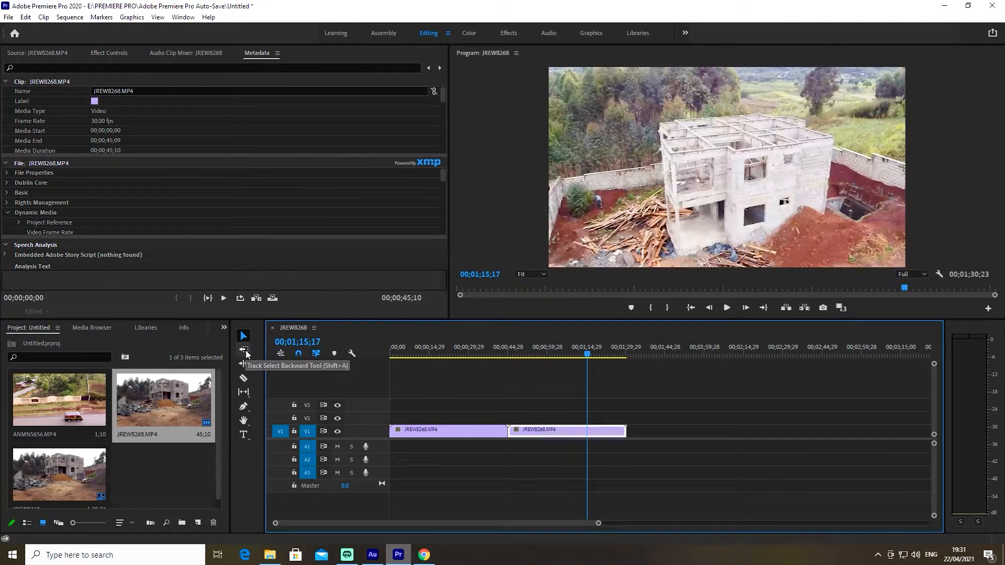
- Select every clip from the start of the sequence onward with the Track Select Forward Tool
click(247, 354)
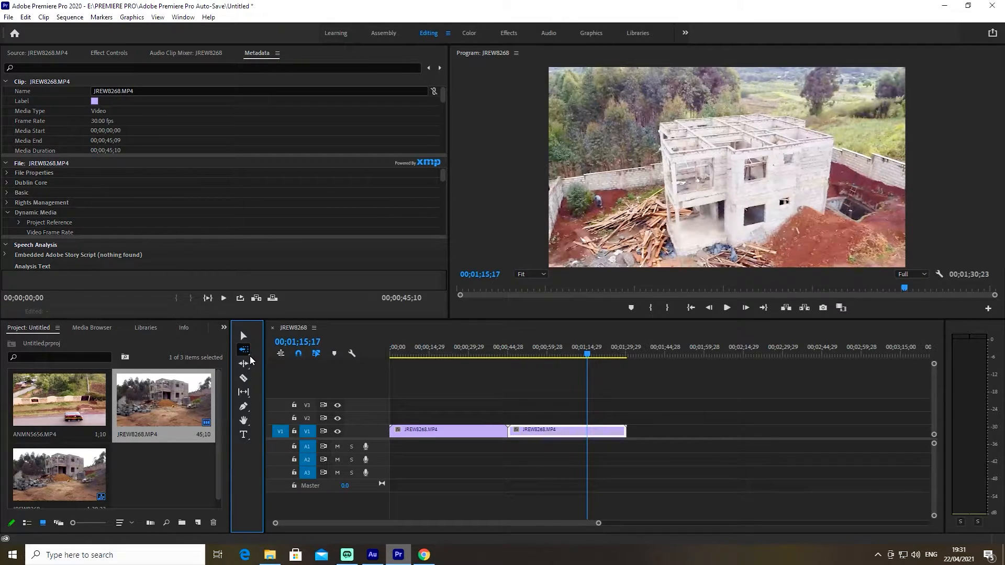
click(249, 357)
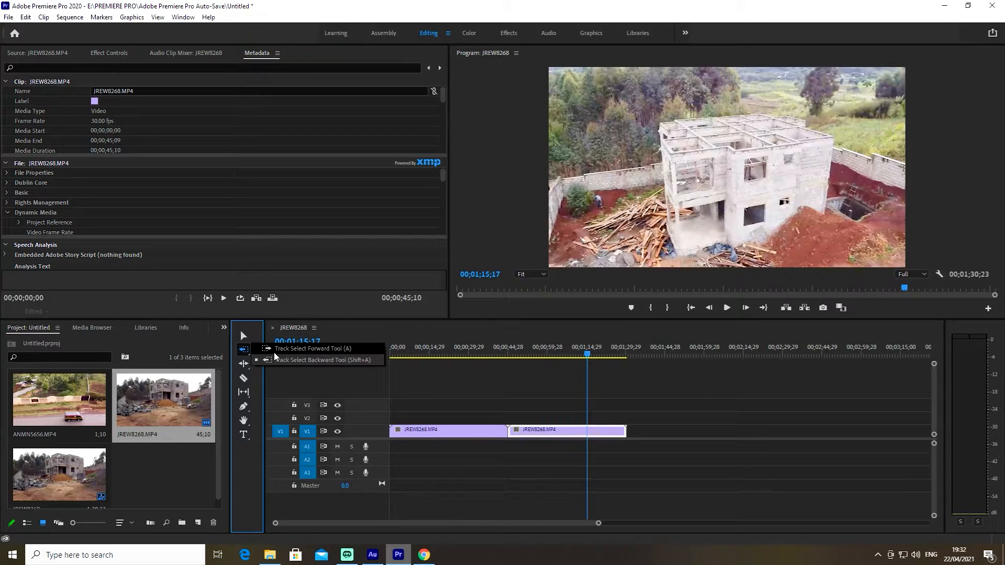
click(274, 352)
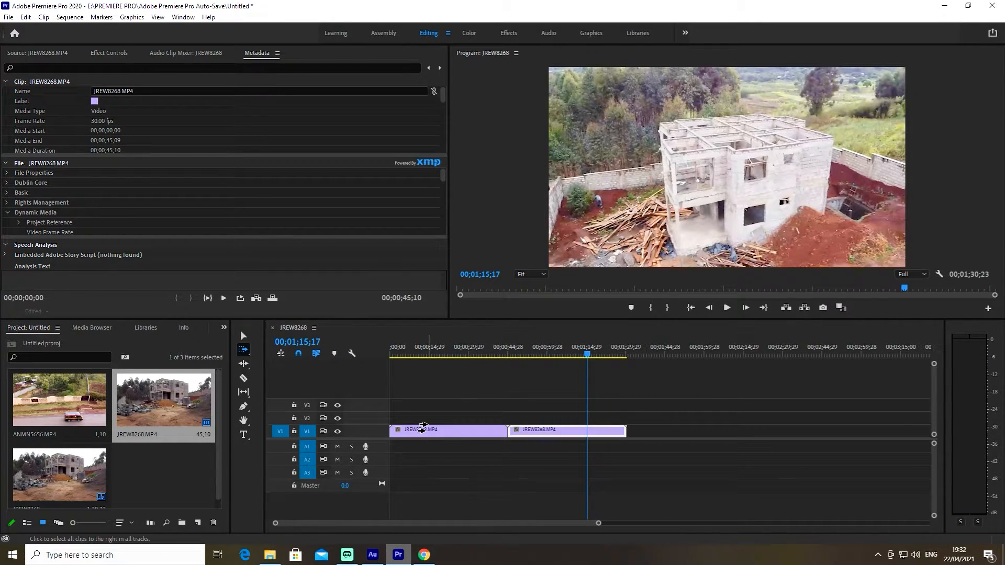
click(393, 432)
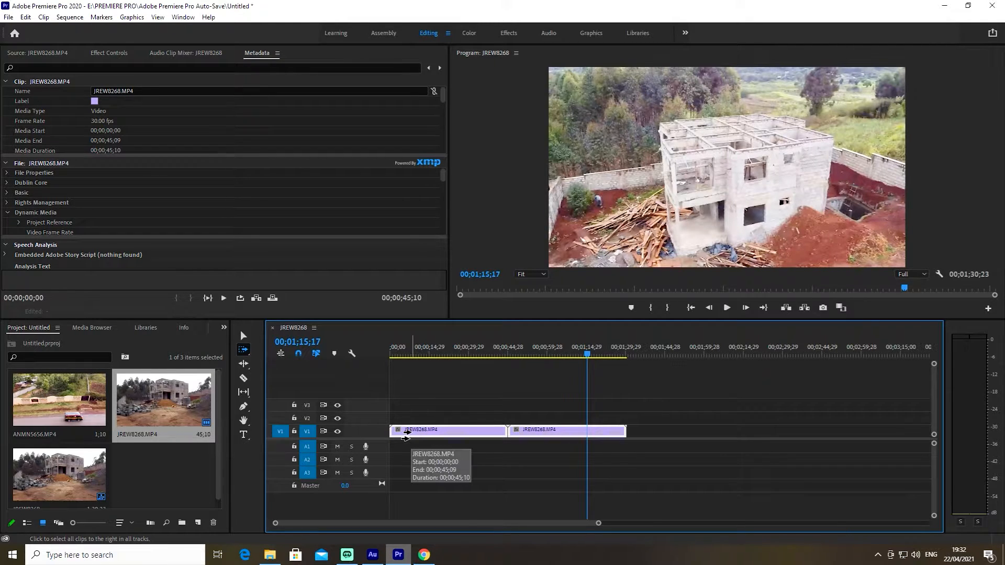
- Select all clips back from the end of the second clip with the Track Select Backward Tool
click(243, 350)
click(290, 359)
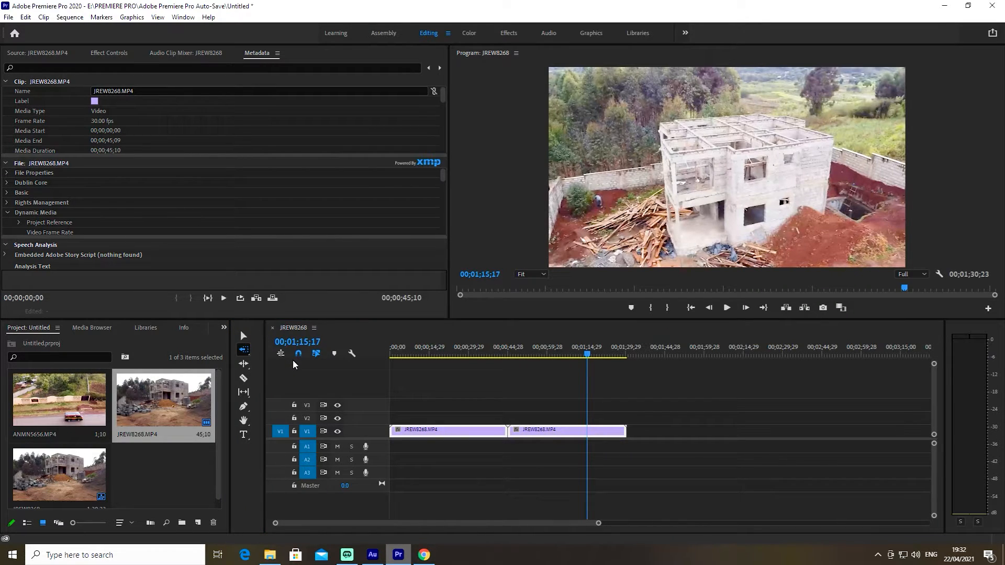
click(619, 432)
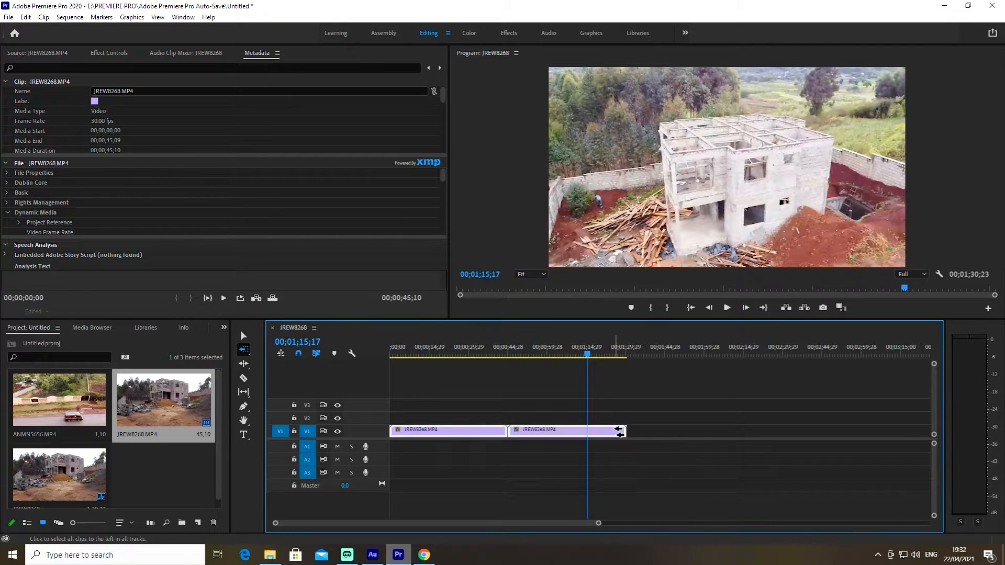
mouse_move(617, 432)
mouse_down()
mouse_move(713, 432)
mouse_move(602, 434)
mouse_up()
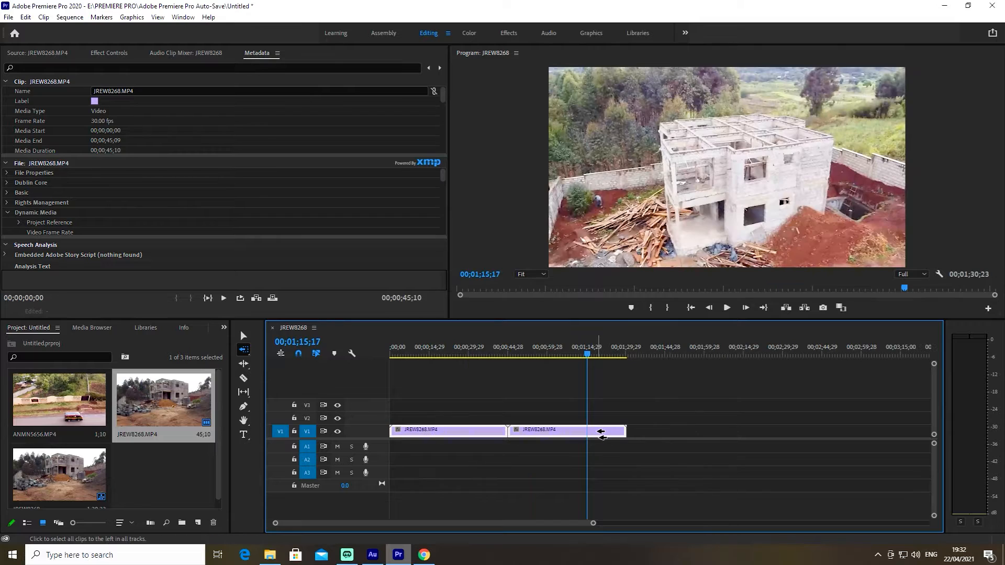
- Activate the Ripple Edit Tool and move the timeline playhead to 00;00;21;11 within the first clip
click(246, 366)
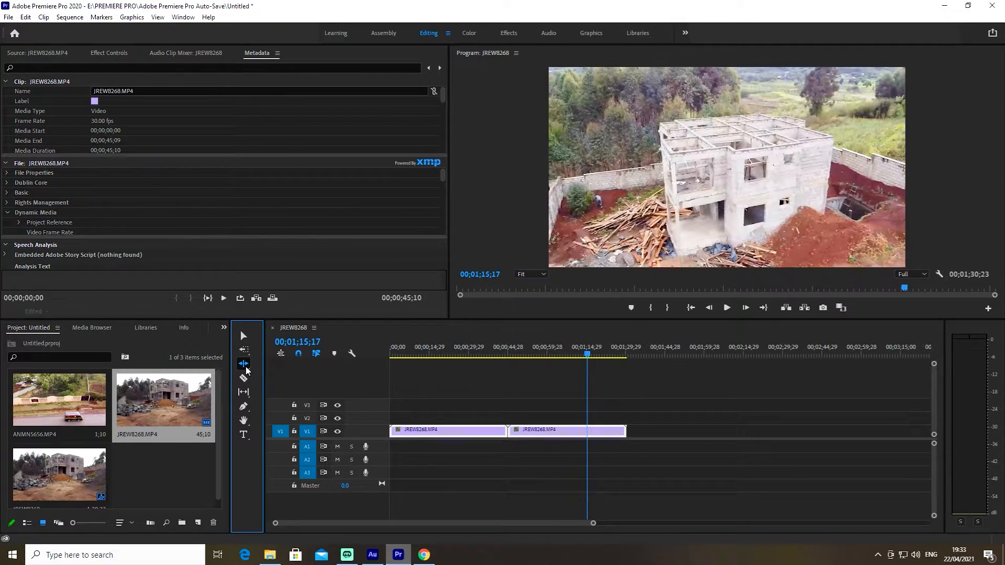
click(246, 370)
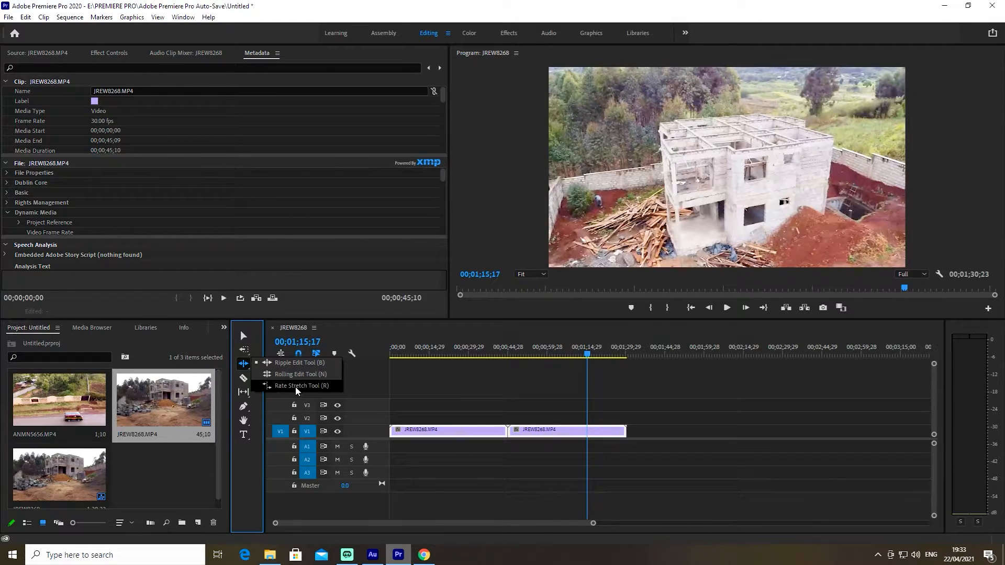
click(294, 366)
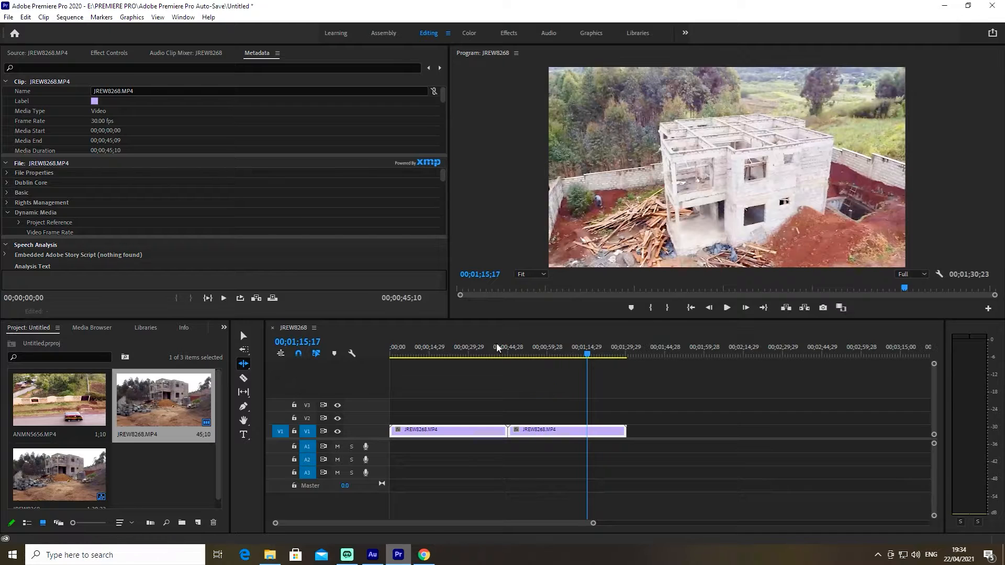
drag(474, 349, 447, 352)
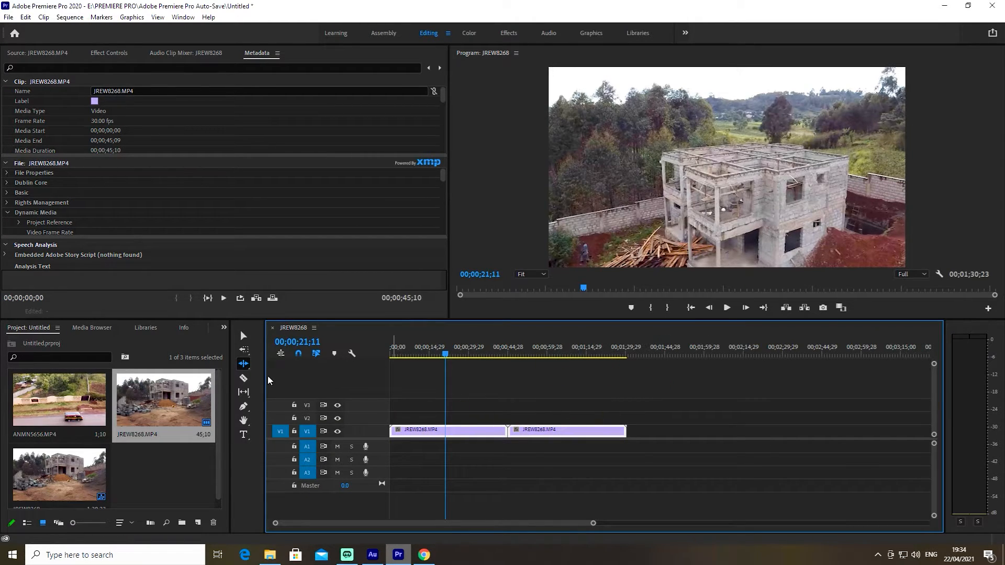
- Trim the end of the first clip back to the playhead at 00;00;21;11 with the Selection Tool
click(244, 337)
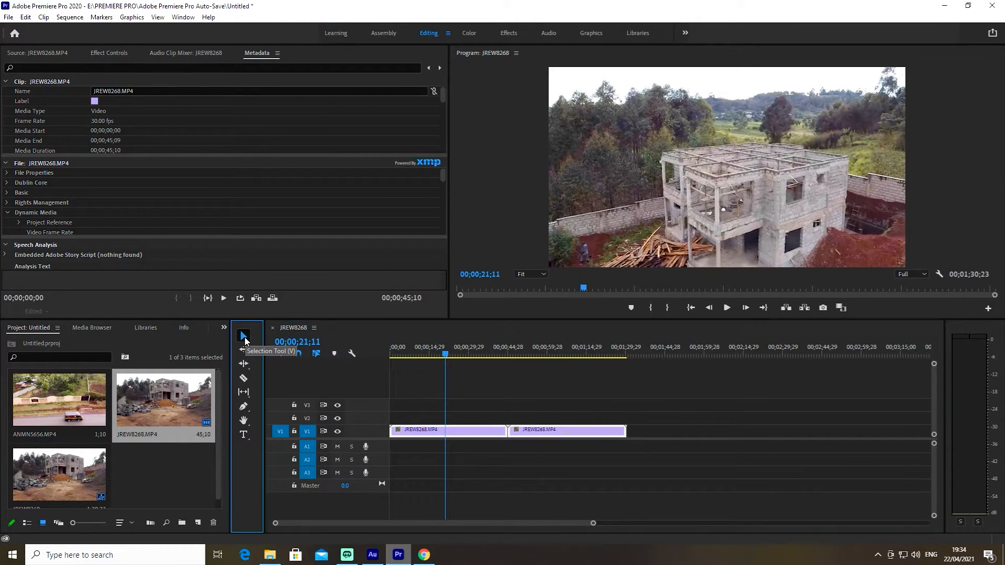
click(441, 438)
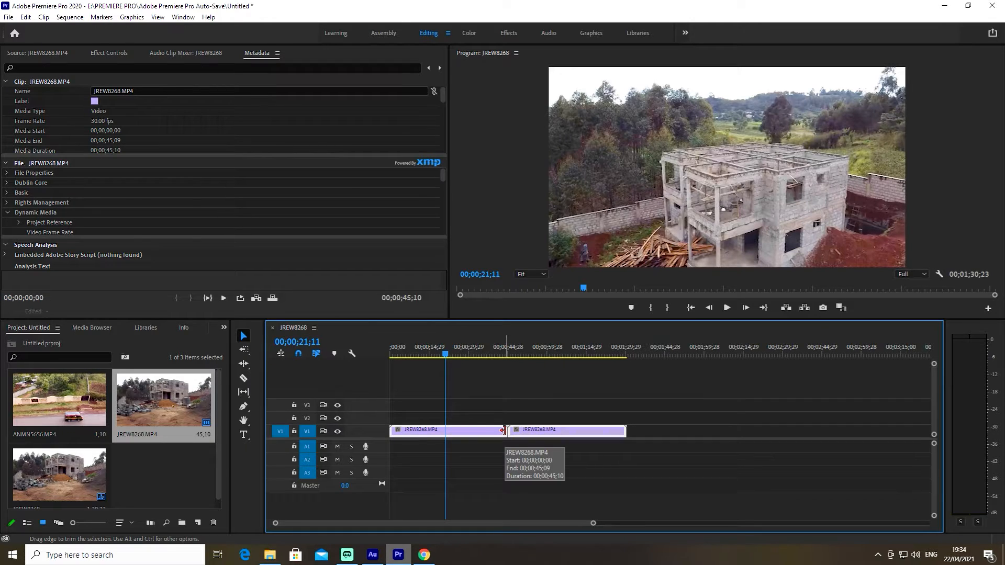
drag(504, 430, 442, 427)
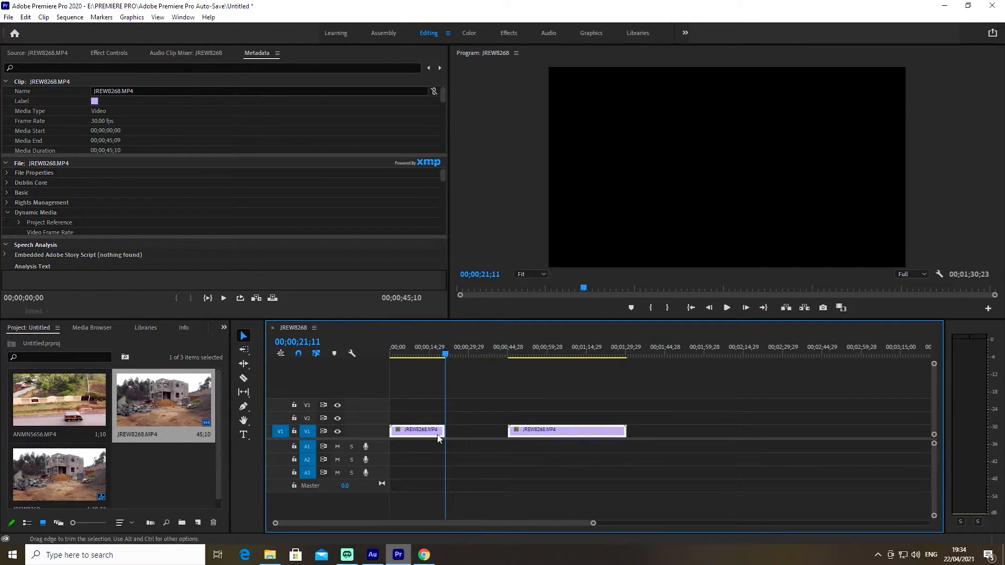
- Trim the first clip's start to 00;00;06;17 with the Selection Tool and extend it back to the start of the sequence
click(431, 352)
drag(430, 352, 406, 352)
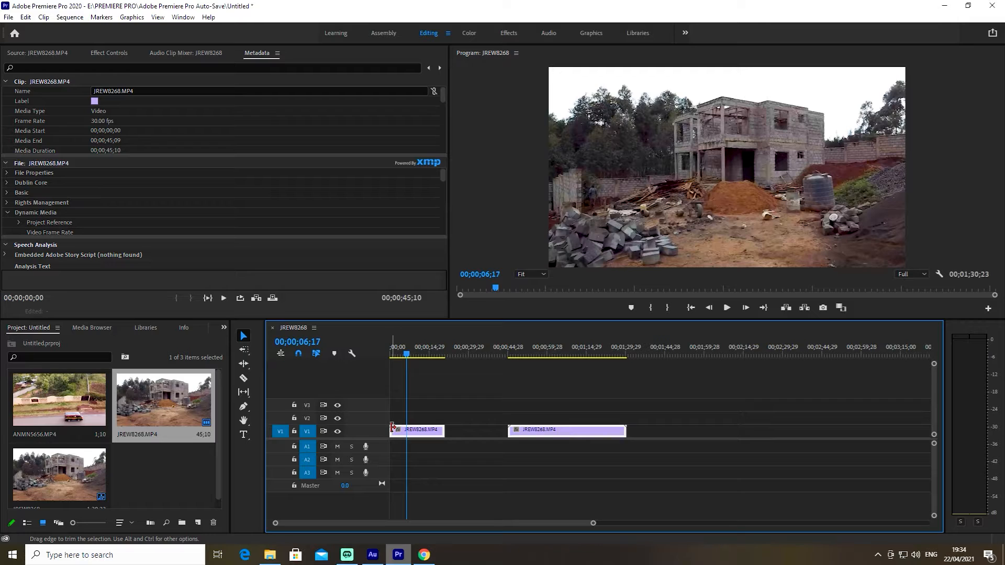
drag(392, 427, 411, 430)
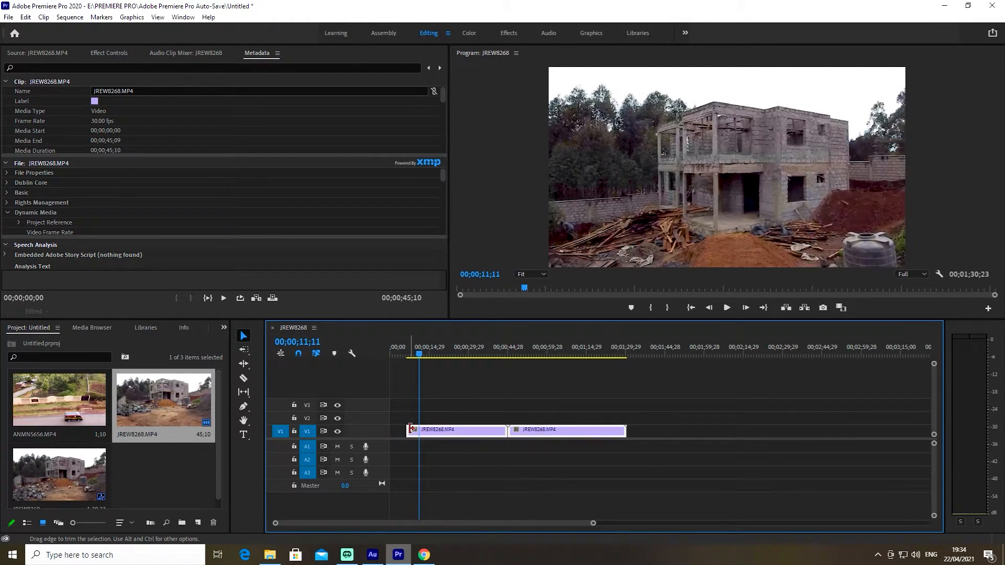
drag(409, 430, 378, 428)
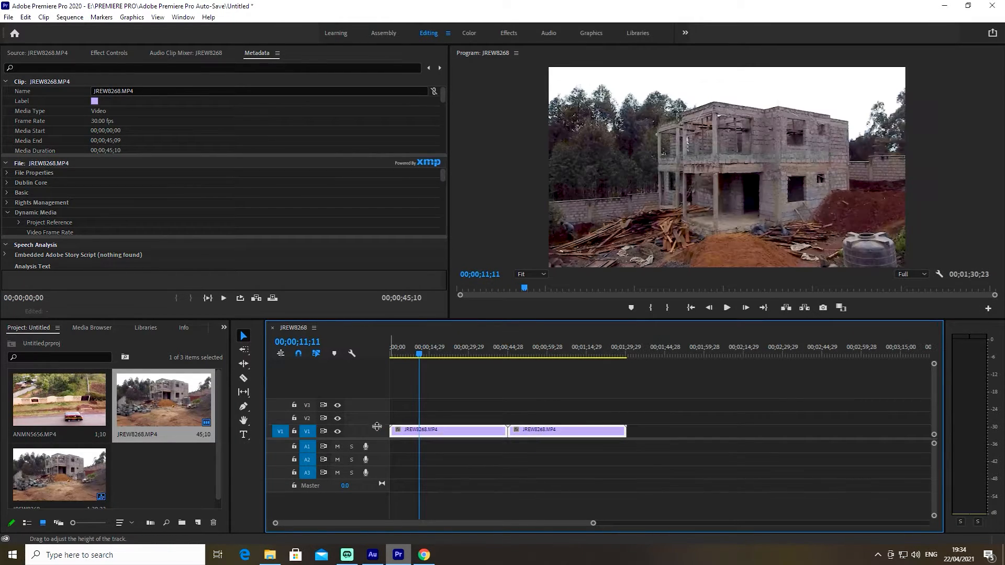
- Ripple-trim the end of the first clip back to the playhead at 00;00;11;11 using the Ripple Edit Tool
click(244, 363)
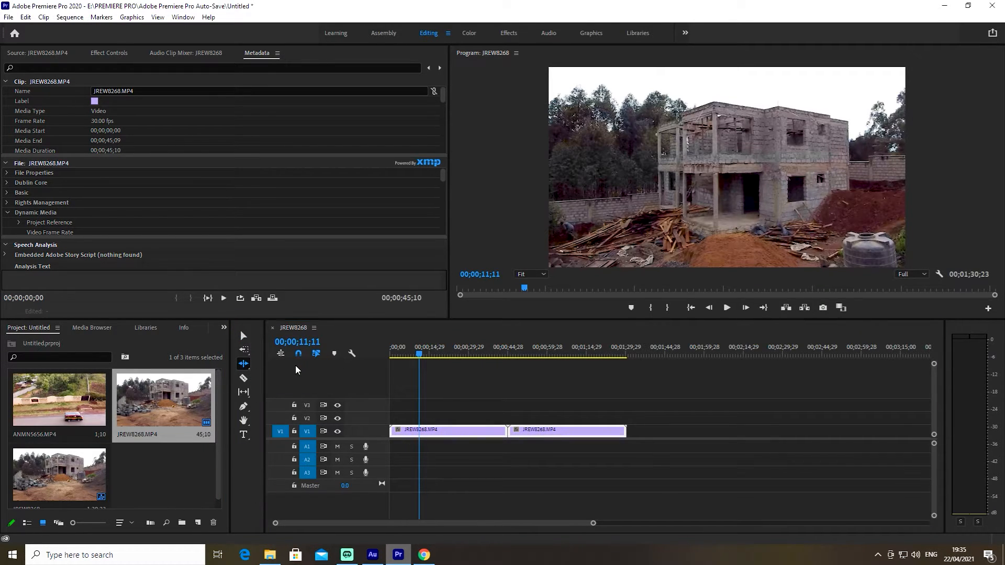
click(504, 427)
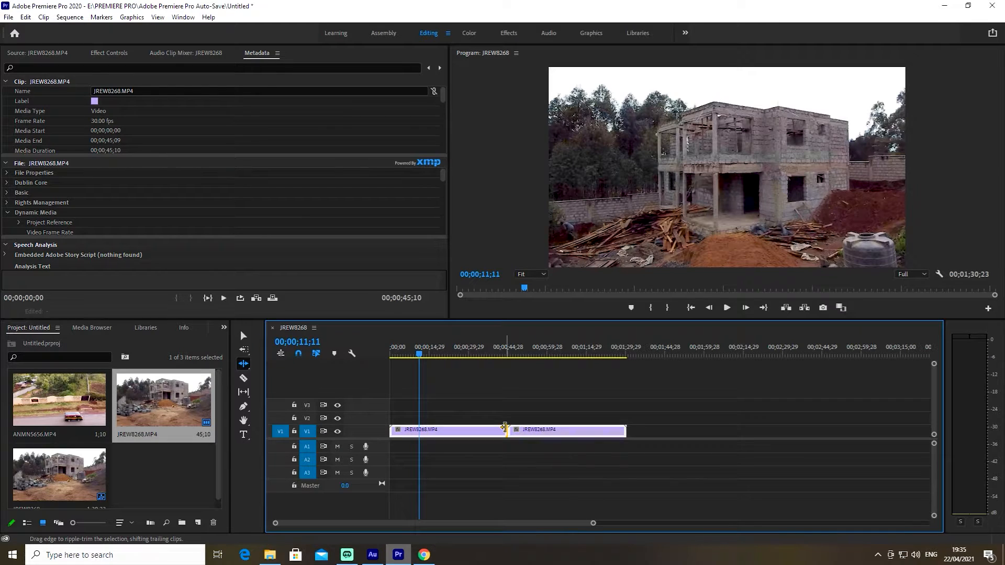
drag(504, 428, 419, 431)
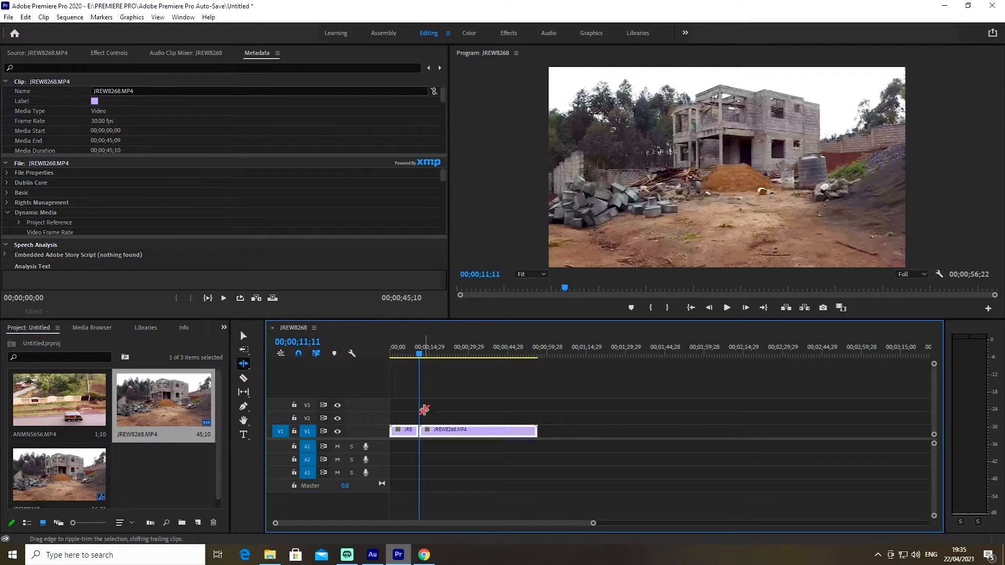
- Move the playhead to 00;00;26;11 and ripple-trim the start of the second clip to that point
click(248, 369)
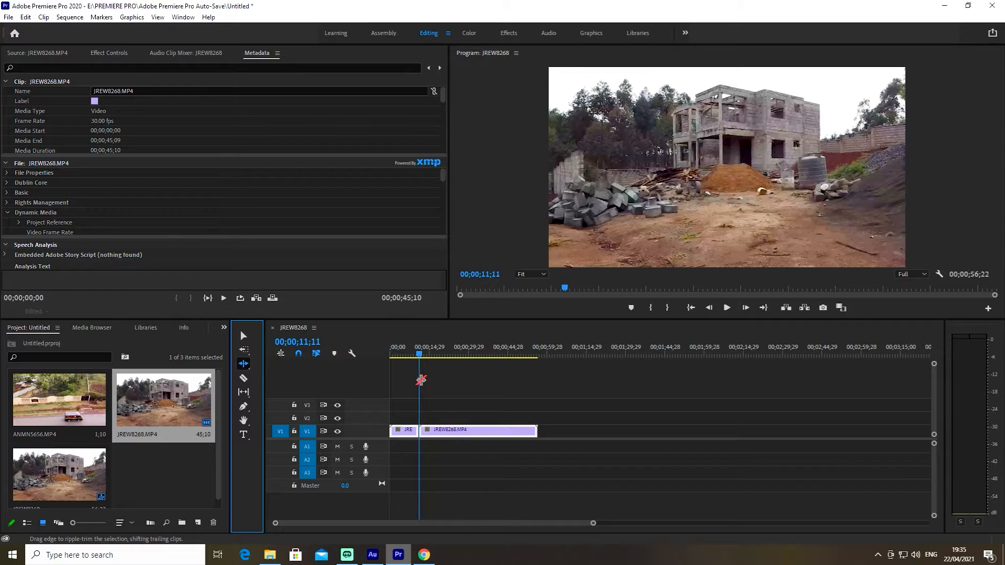
click(408, 355)
drag(408, 355, 460, 365)
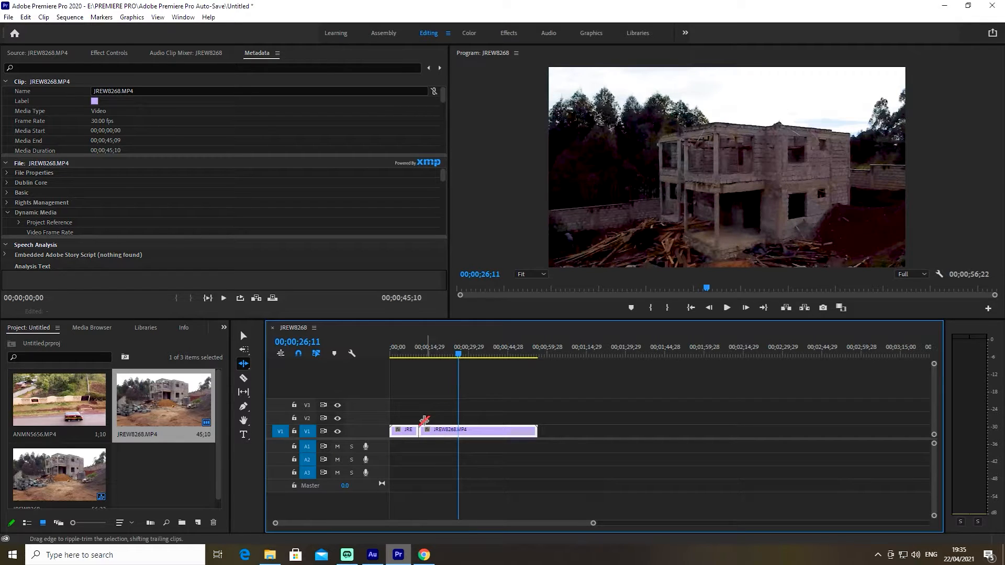
drag(423, 429, 459, 432)
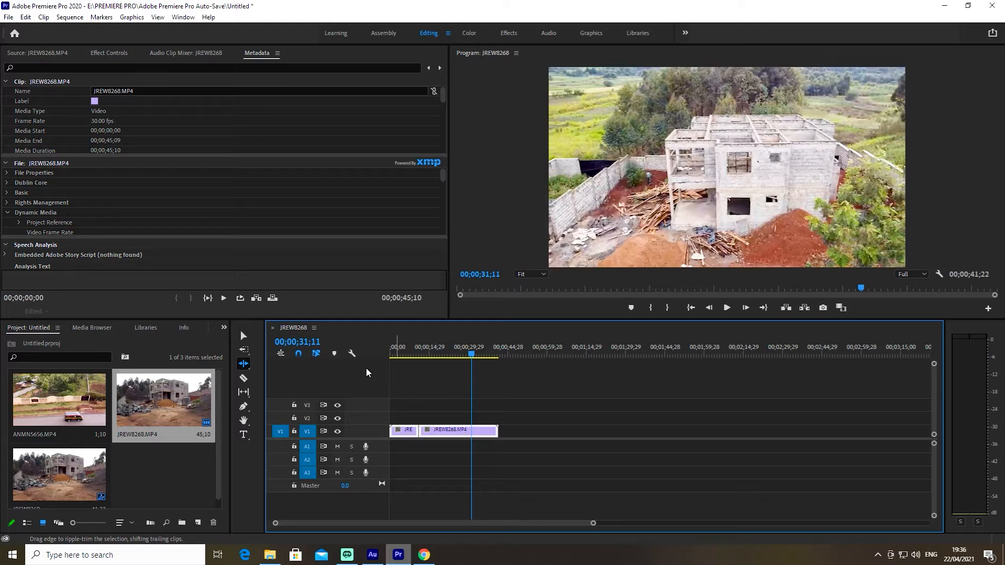
- Roll the cut between the two clips later and back earlier with the Rolling Edit Tool, leaving it about 14 seconds into the sequence
click(249, 366)
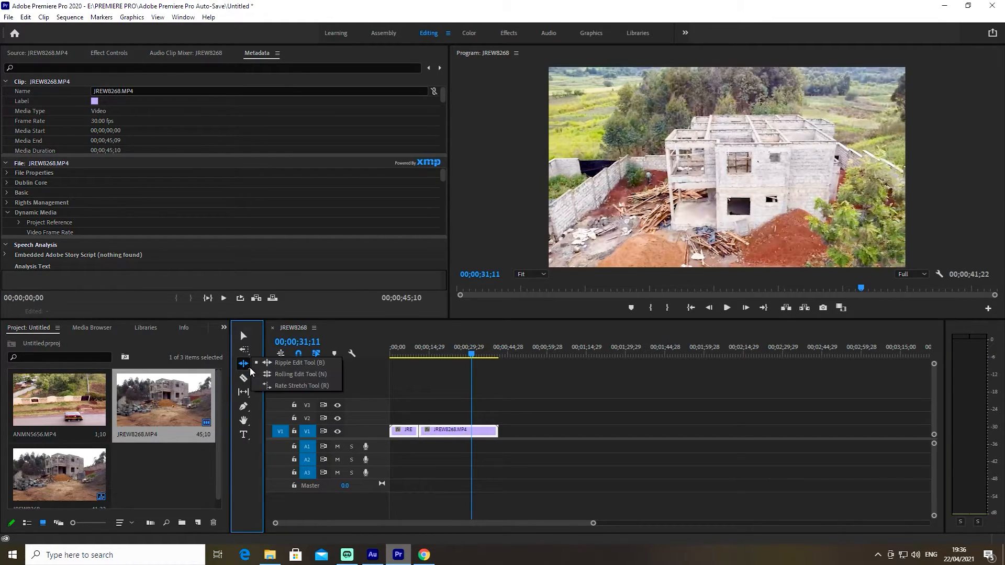
click(287, 374)
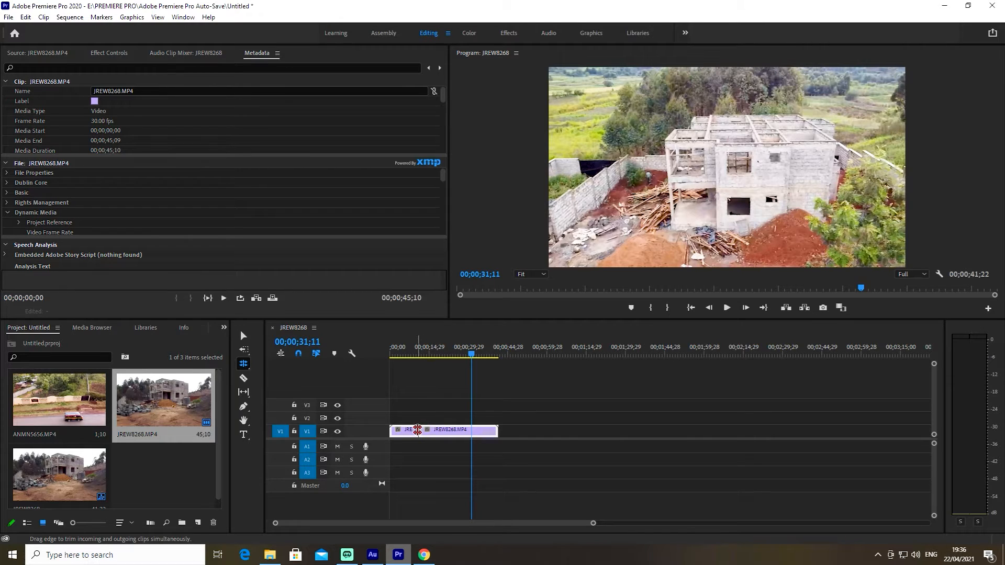
drag(418, 431, 480, 440)
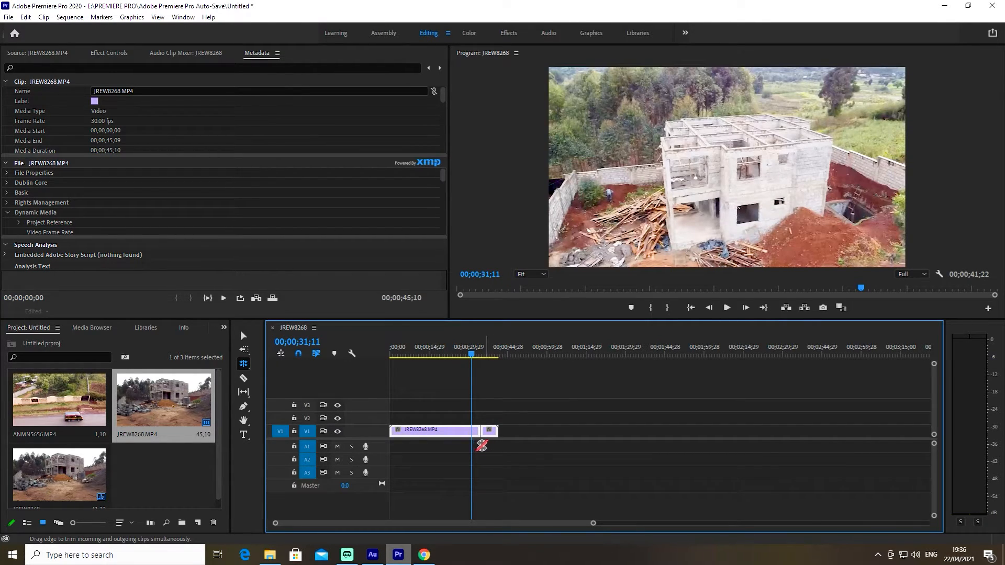
drag(475, 356, 491, 368)
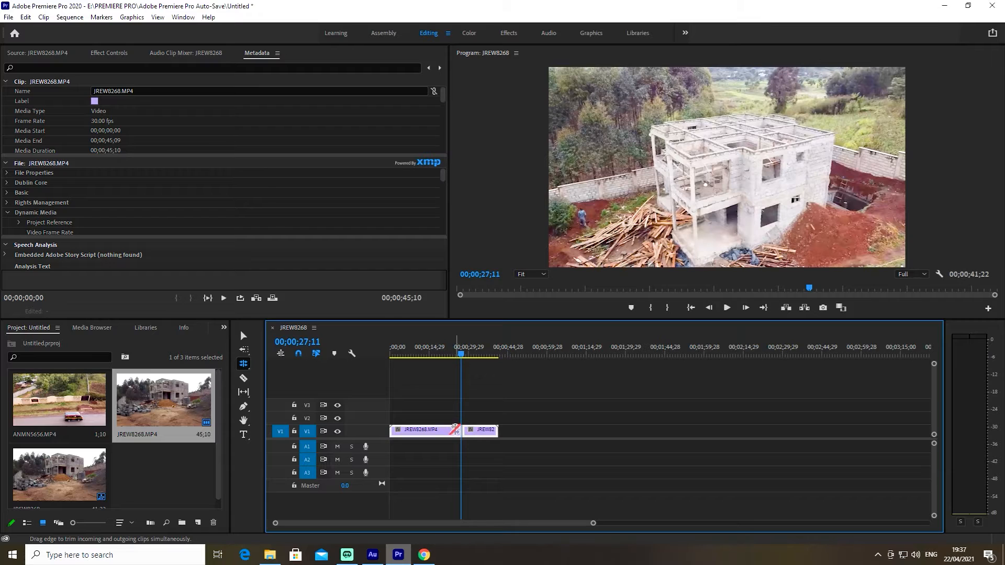
drag(459, 430, 427, 430)
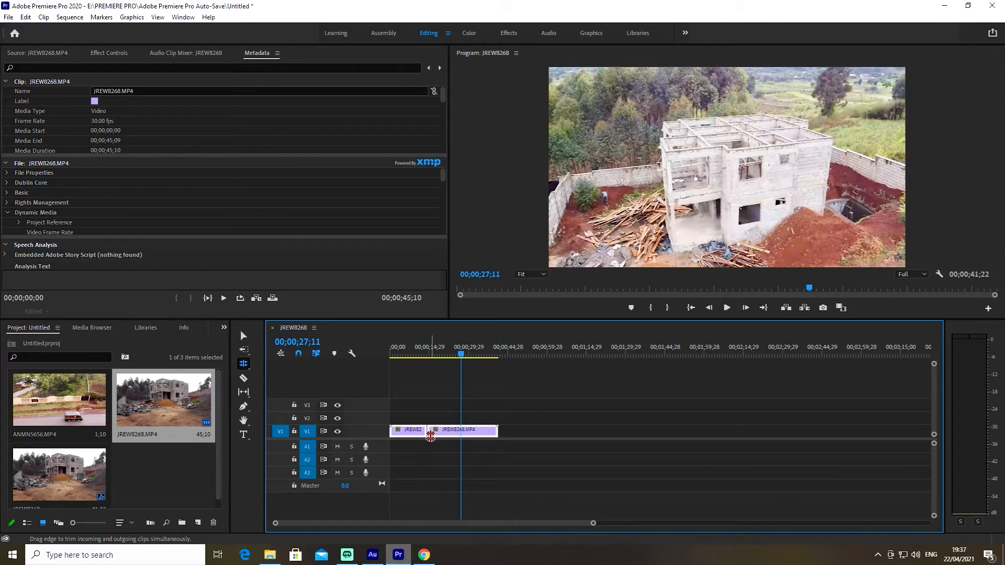
- Speed up the second clip with the Rate Stretch Tool by shortening it to end at 00;00;24;23
click(247, 368)
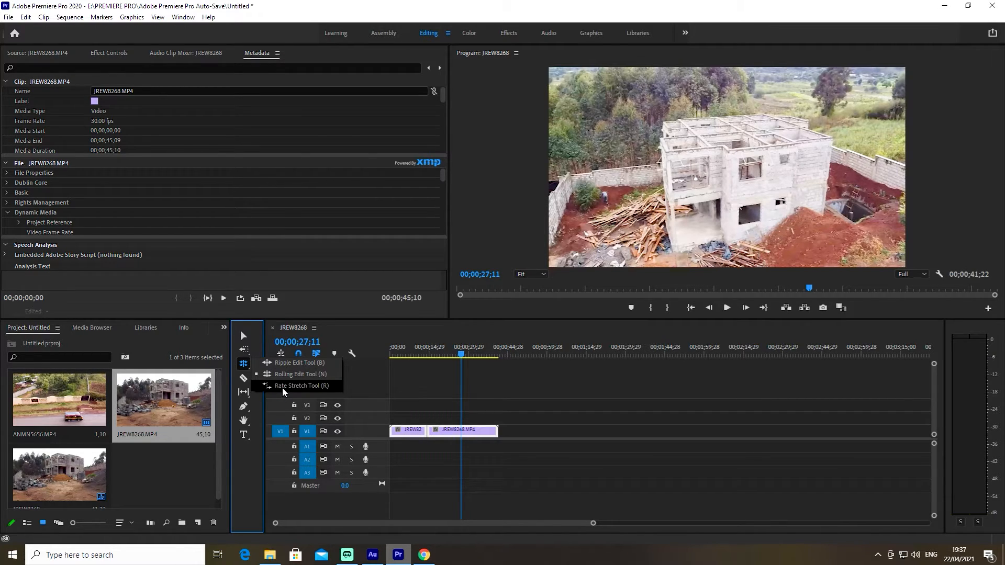
click(282, 388)
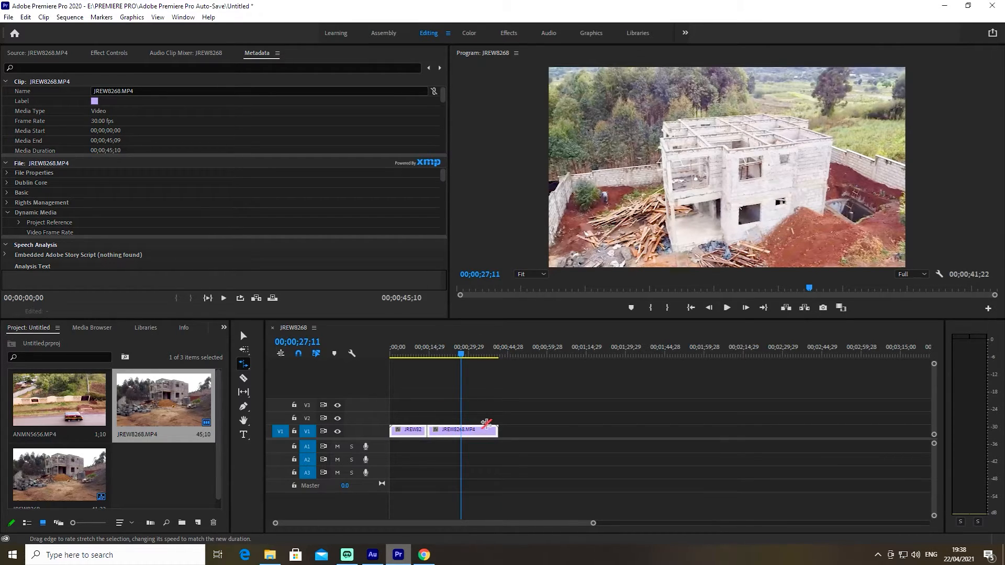
drag(496, 434, 452, 429)
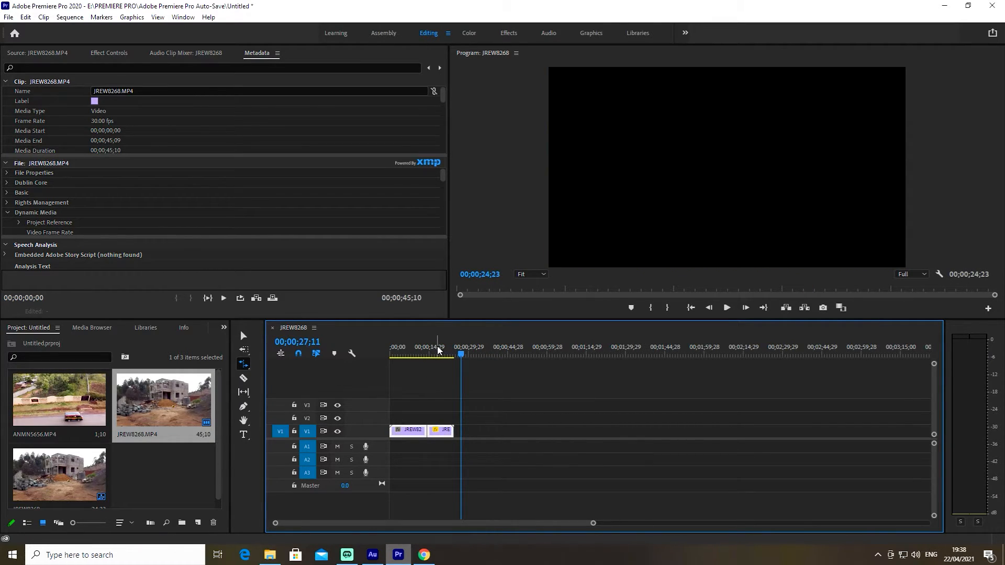
- Play back the sped-up second clip from near its start and stop at 00;00;22;07
mouse_move(434, 350)
mouse_down()
mouse_move(444, 354)
mouse_move(429, 357)
mouse_up()
key(space)
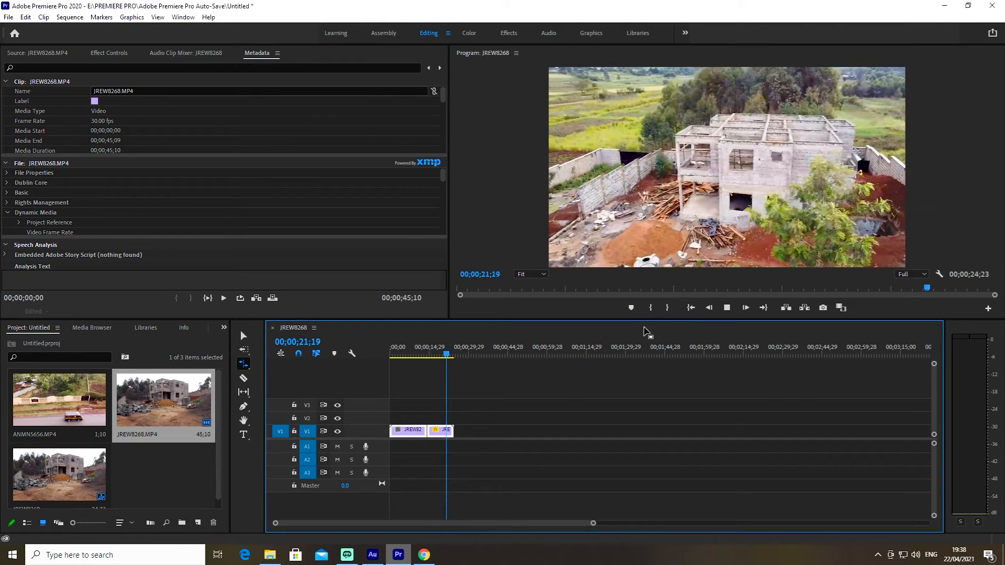
key(space)
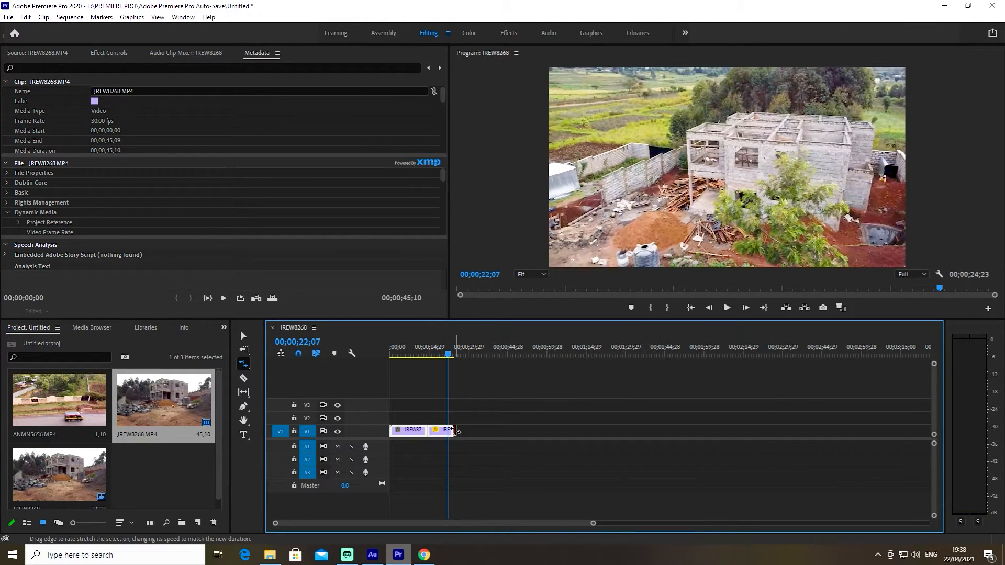
- Select only the second clip and rate-stretch its end, slowing it down to 38.73% and settling on a speed of 92.41%
click(484, 432)
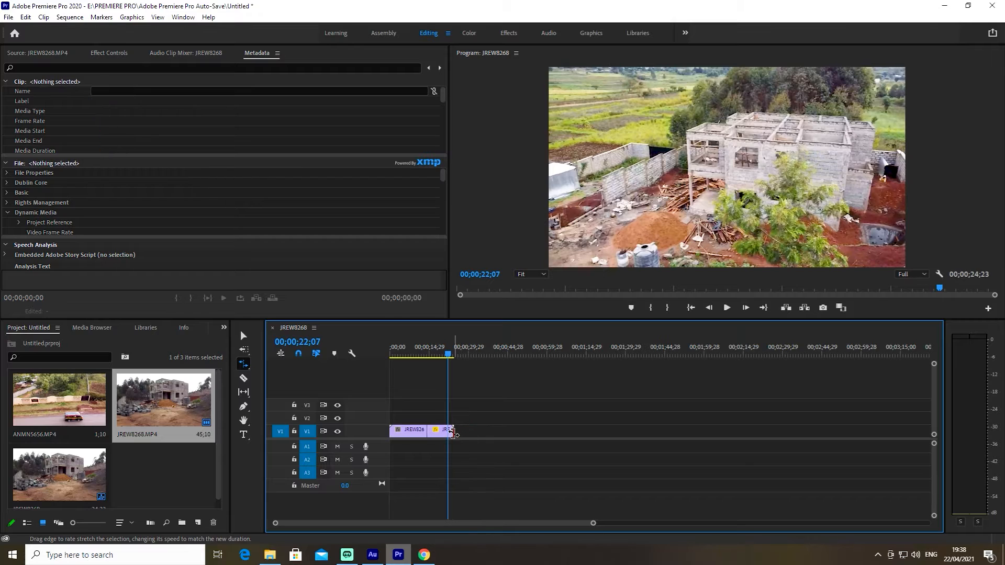
click(447, 431)
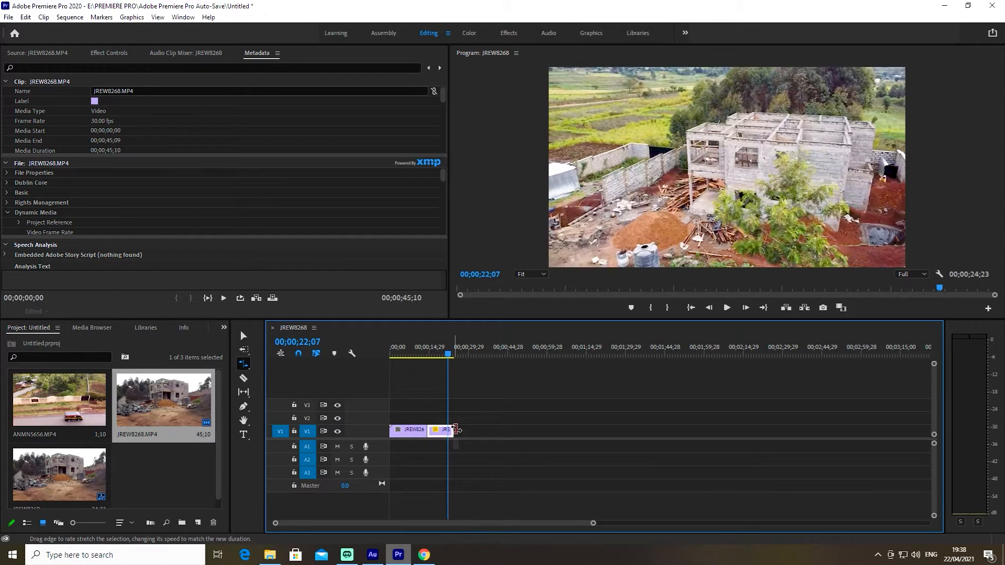
drag(457, 429, 594, 434)
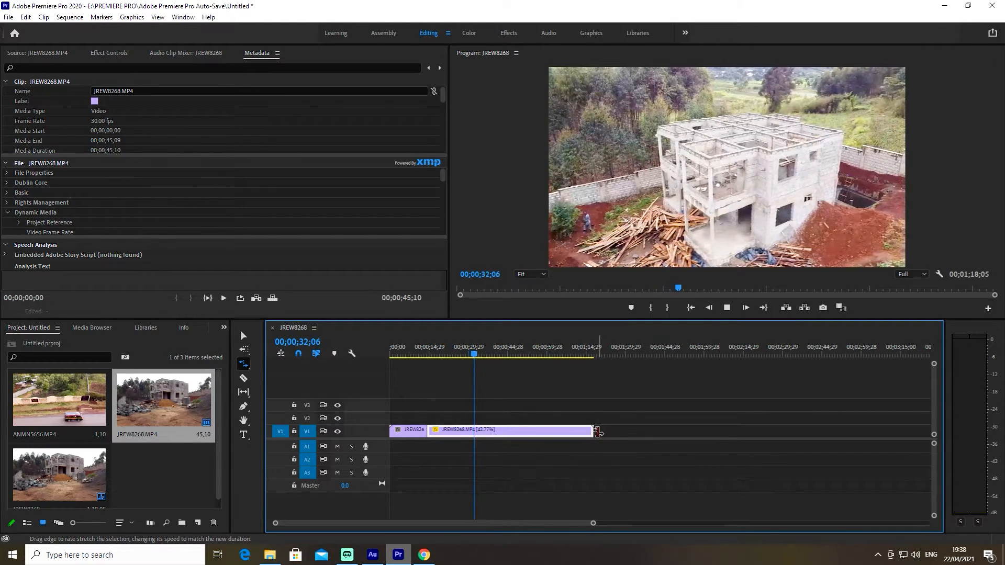
drag(598, 434, 603, 452)
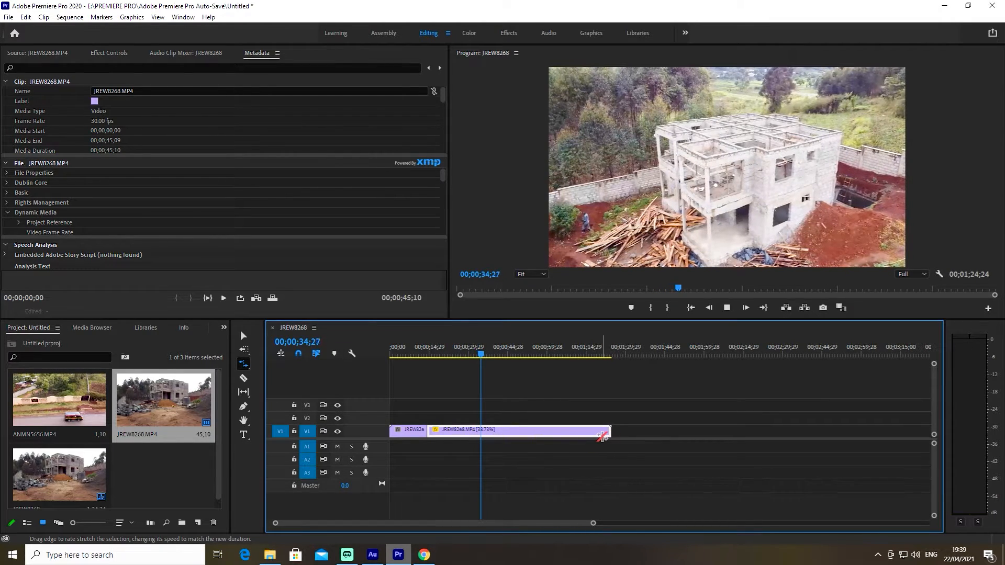
drag(610, 431, 505, 435)
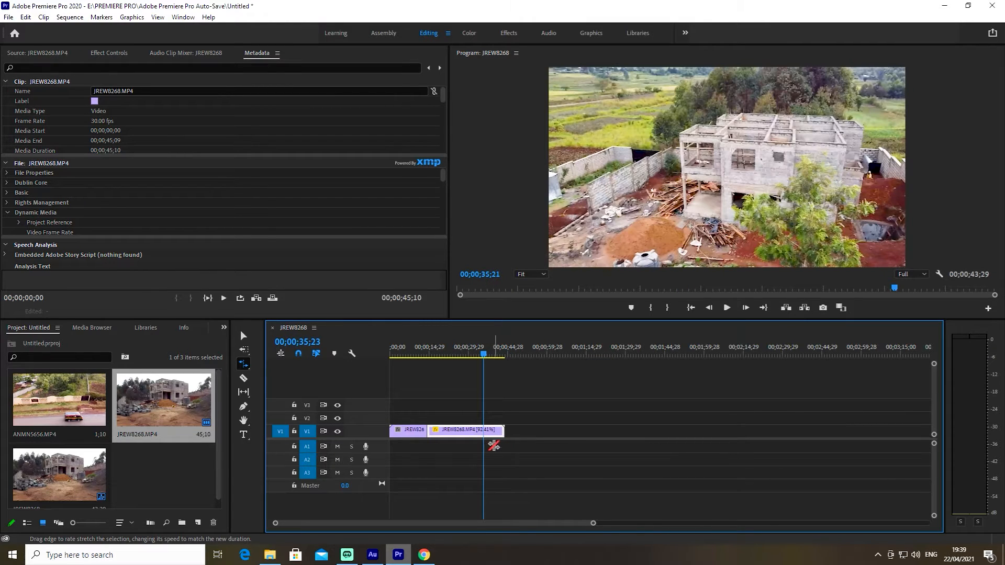
- Split the second clip into four pieces with the Razor Tool, placing the middle cut at the playhead at 00;00;29;23
drag(485, 354, 467, 356)
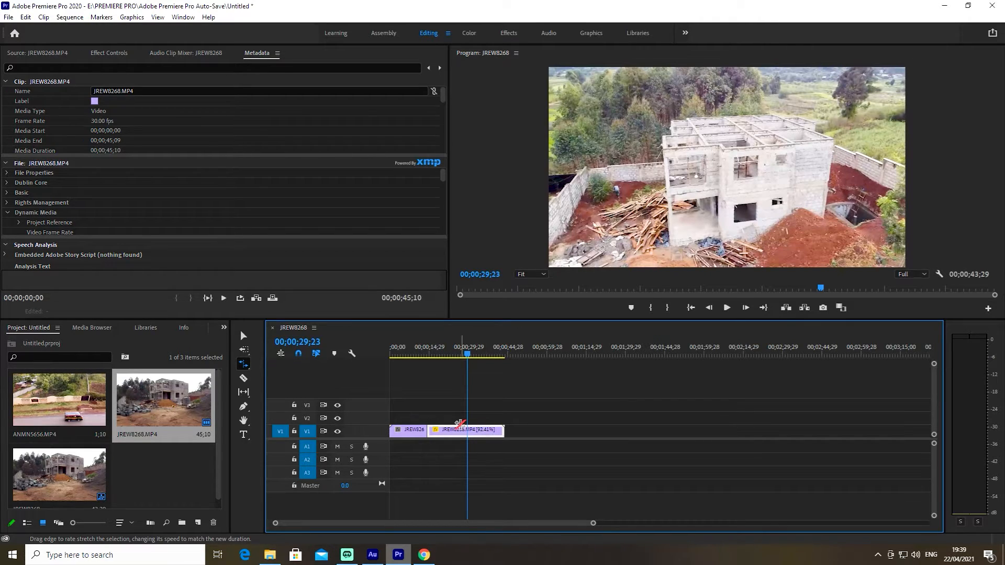
click(247, 380)
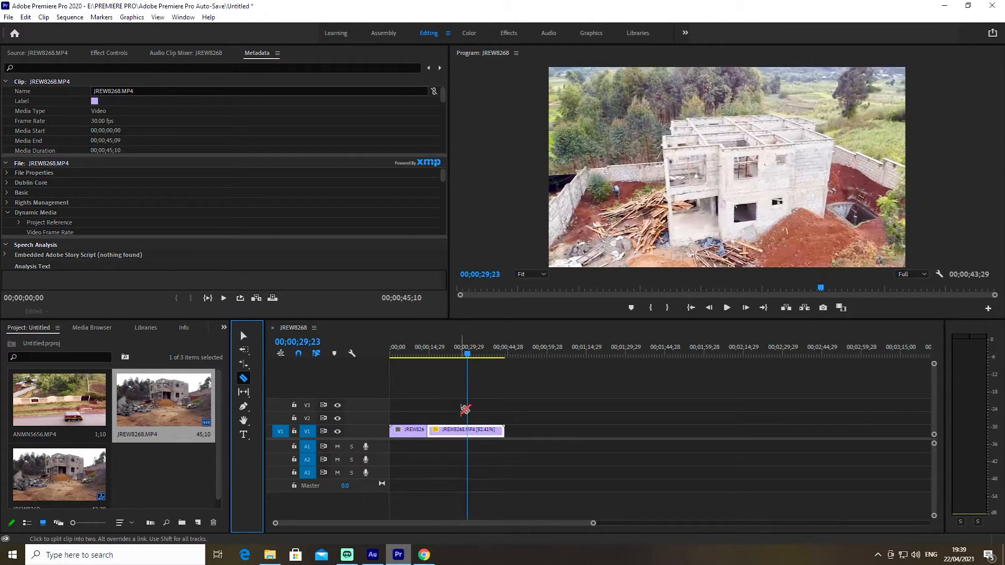
click(451, 434)
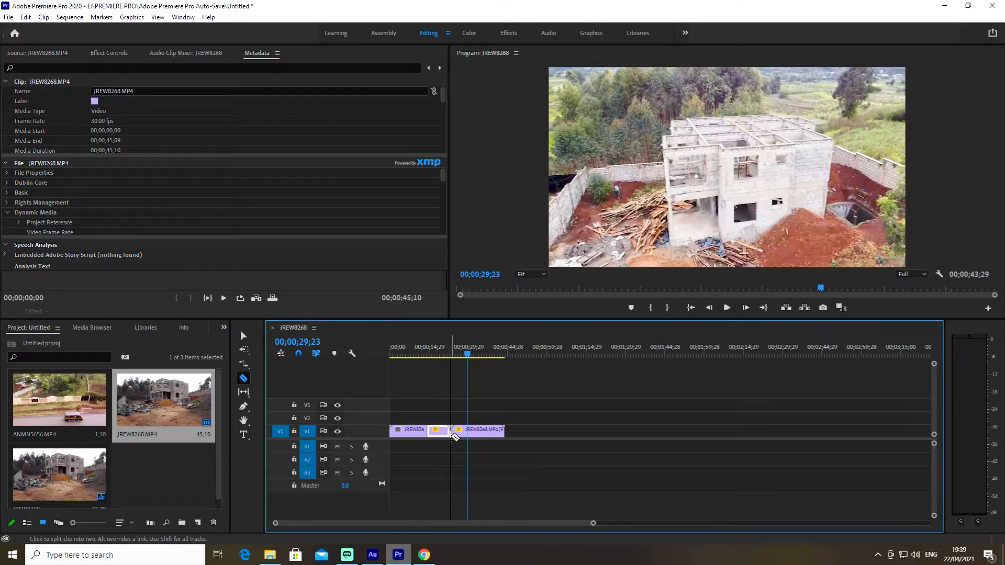
click(468, 432)
click(485, 432)
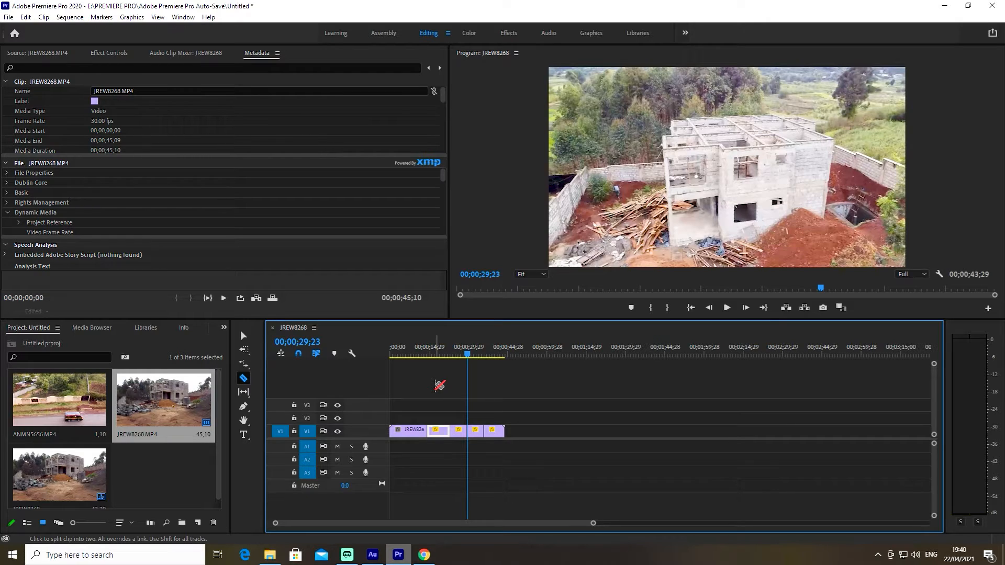
- Slip the footage inside the second clip with the playhead at 00;00;17;17, and slip the third clip's footage with the Slip Tool
click(248, 397)
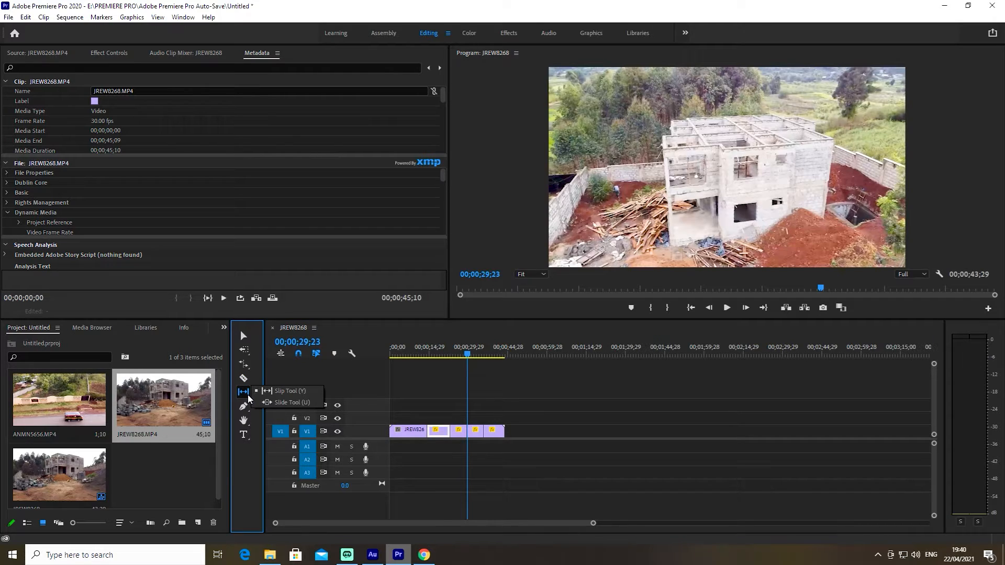
click(284, 392)
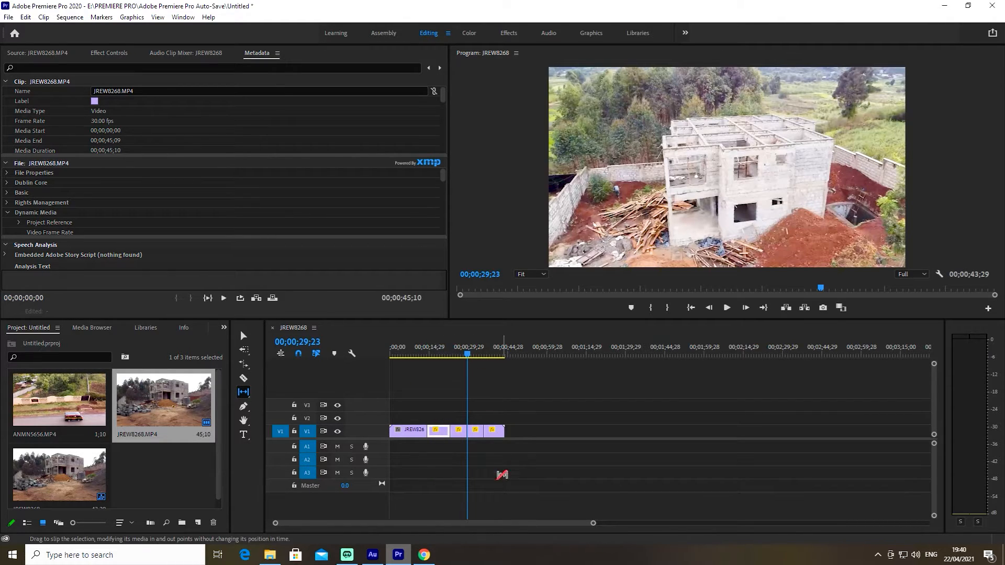
drag(595, 527, 422, 523)
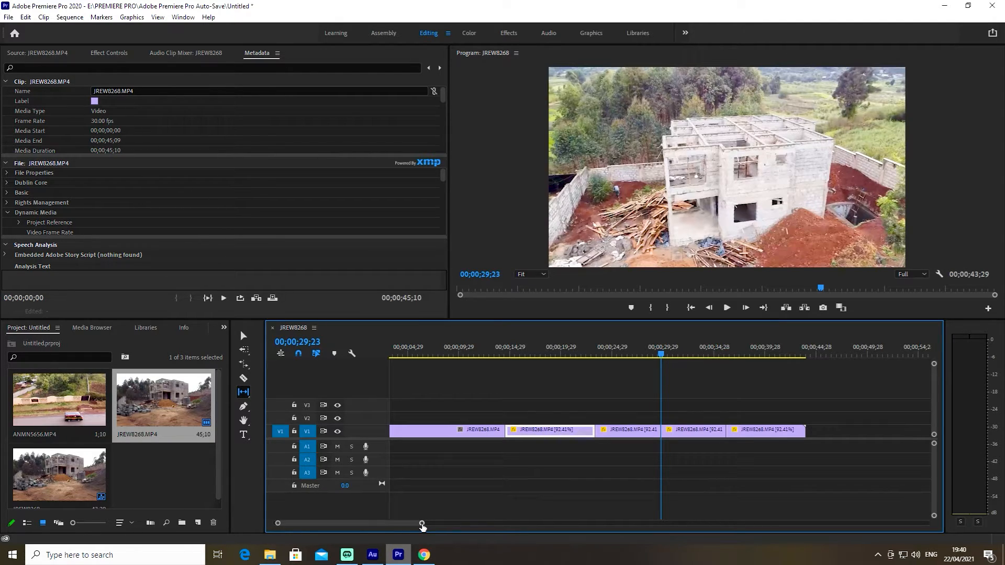
drag(422, 525, 565, 516)
scroll(563, 514, up, 5)
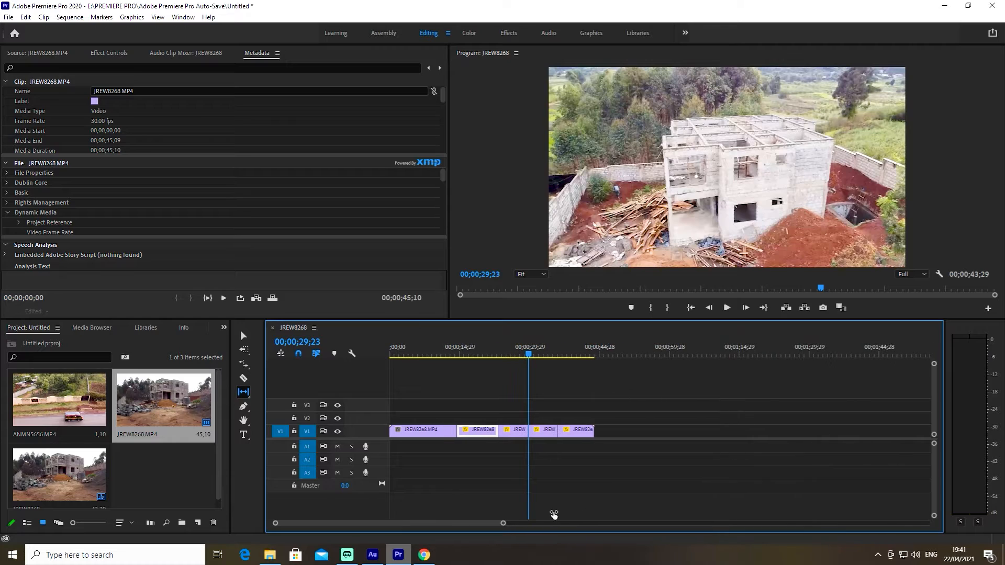
scroll(520, 511, up, 2)
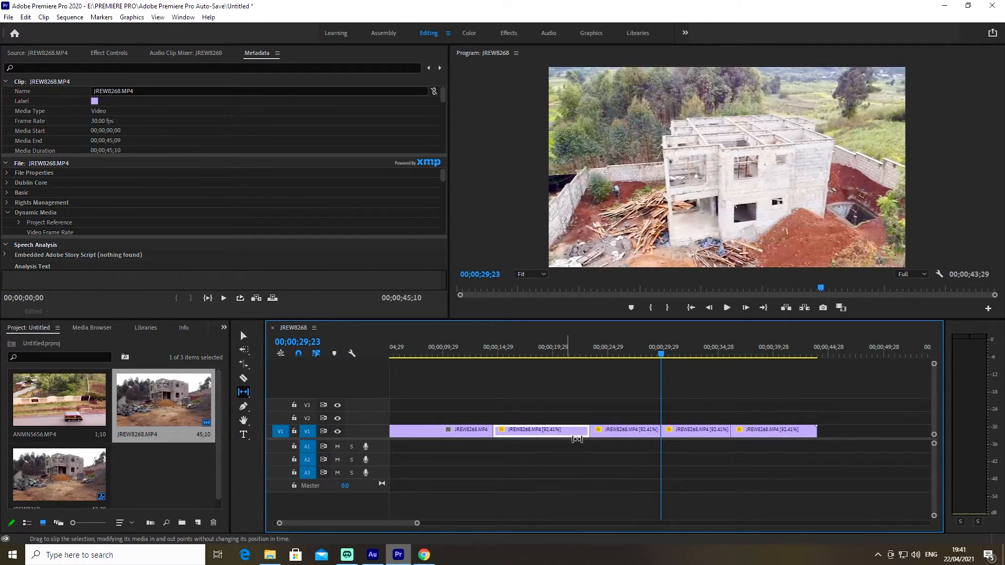
click(527, 345)
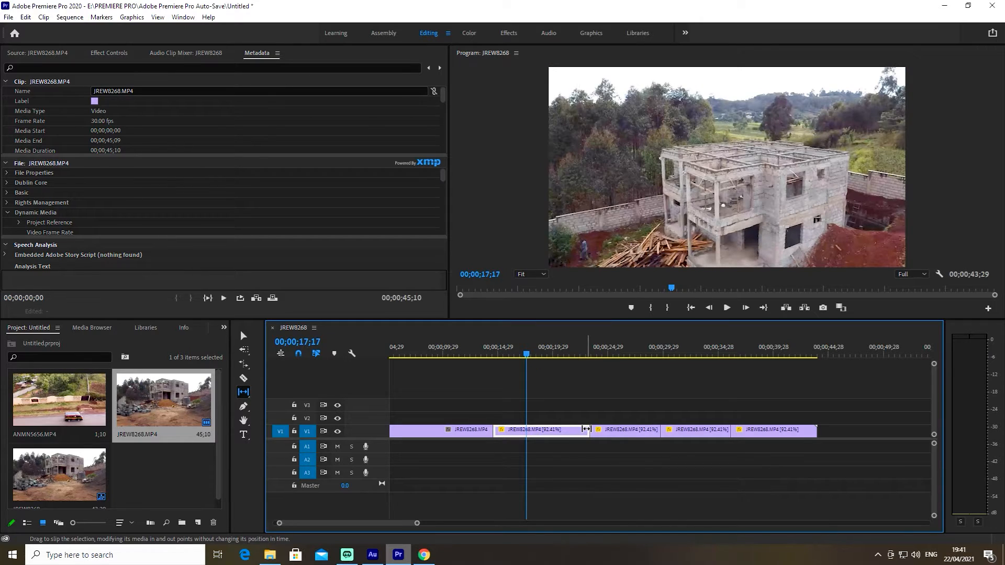
drag(584, 436, 533, 435)
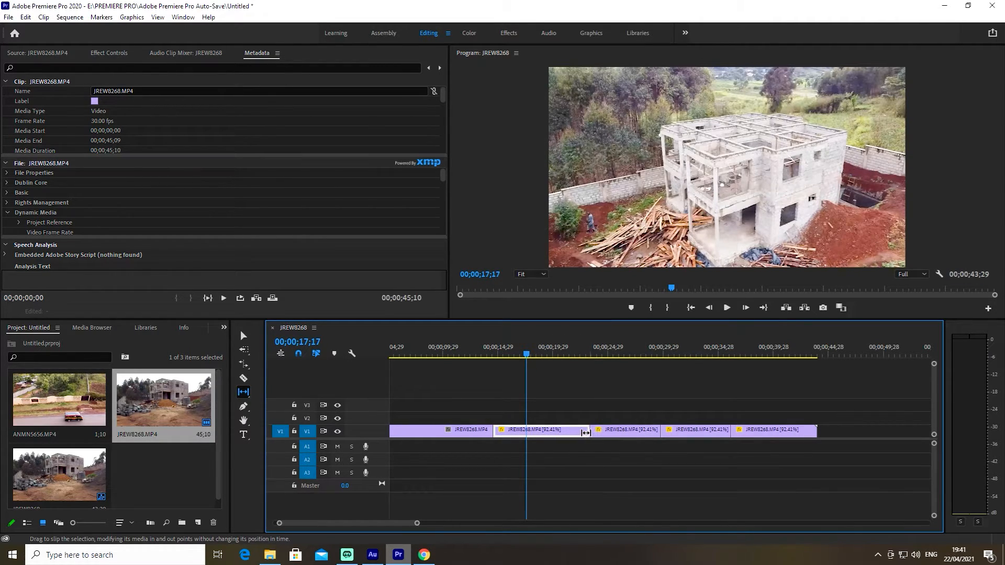
drag(579, 435, 555, 438)
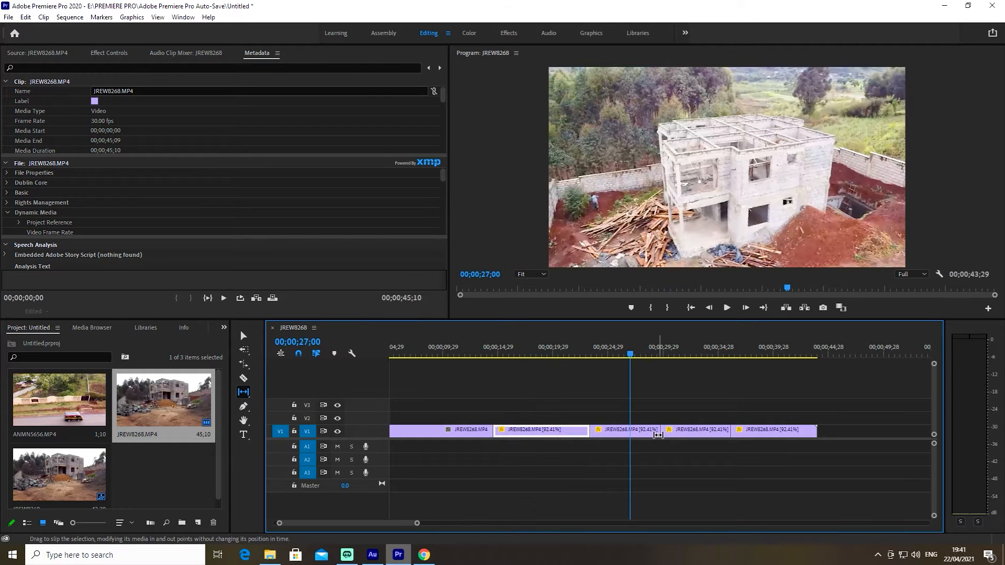
drag(658, 433, 524, 434)
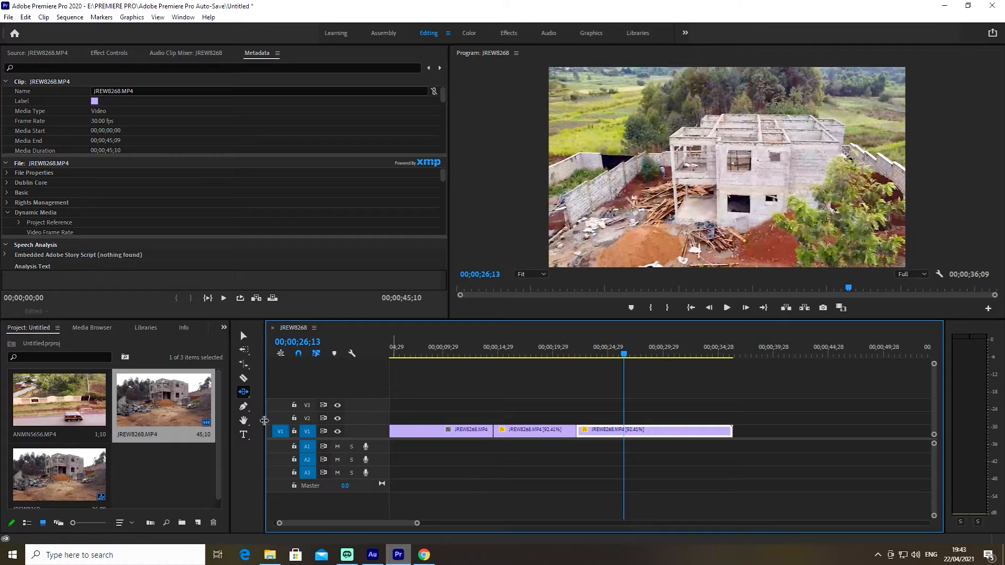
- Draw a triangle with the Pen Tool over the sand heap and front of the building in the 00;00;26;13 frame
click(243, 408)
click(242, 407)
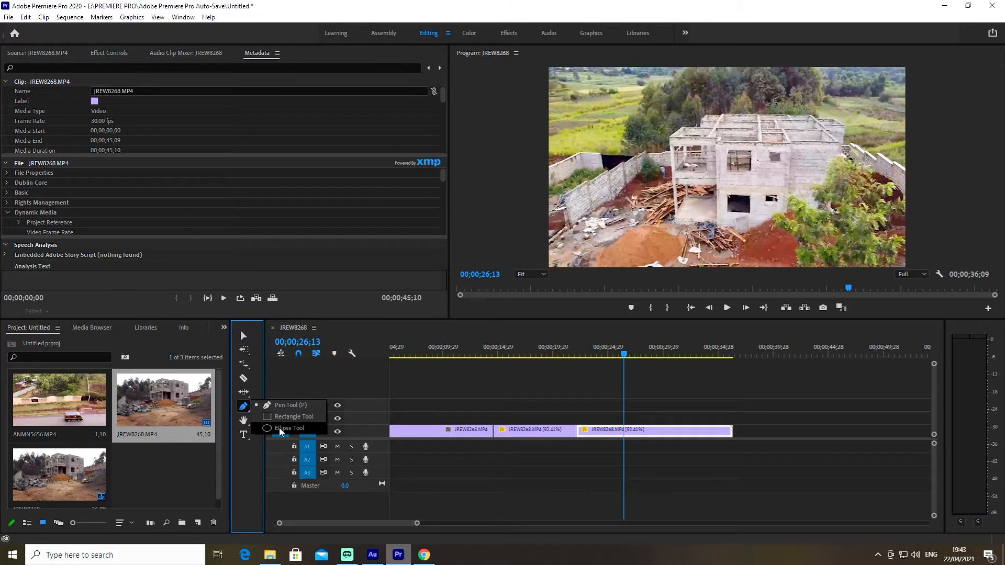
click(283, 406)
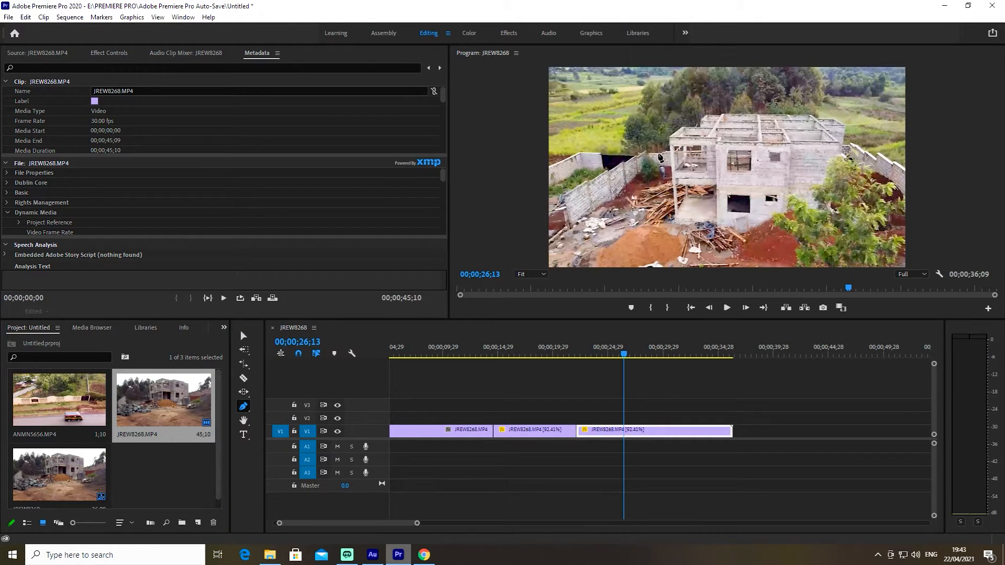
click(609, 256)
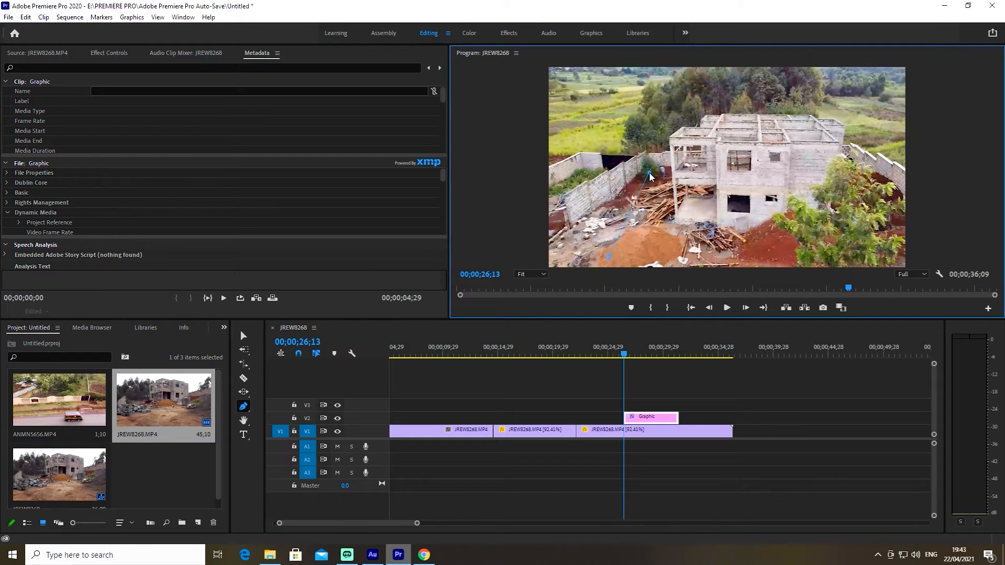
click(786, 184)
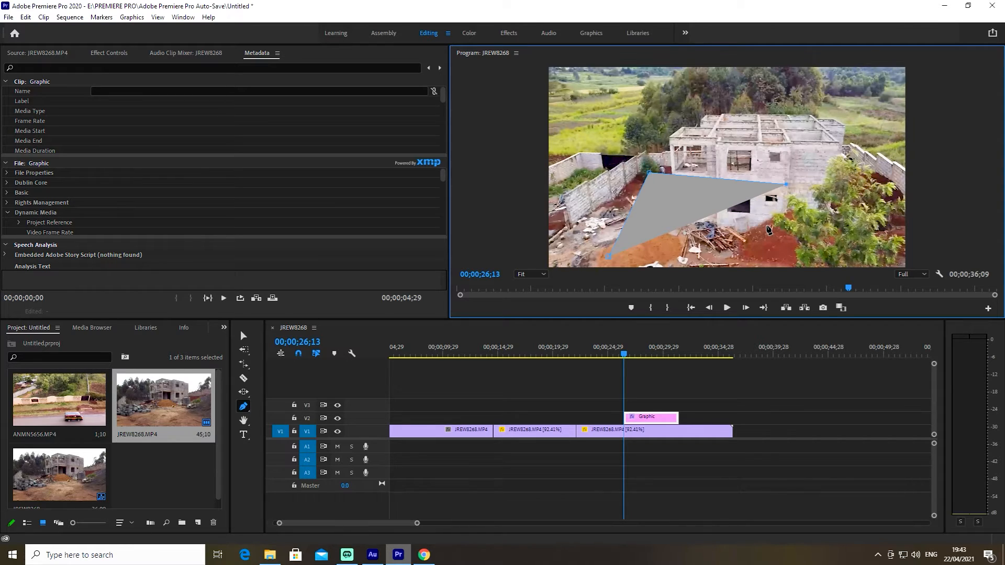
- Change the triangle's fill to red and enable its shadow in the Graphics workspace's Essential Graphics settings
click(588, 35)
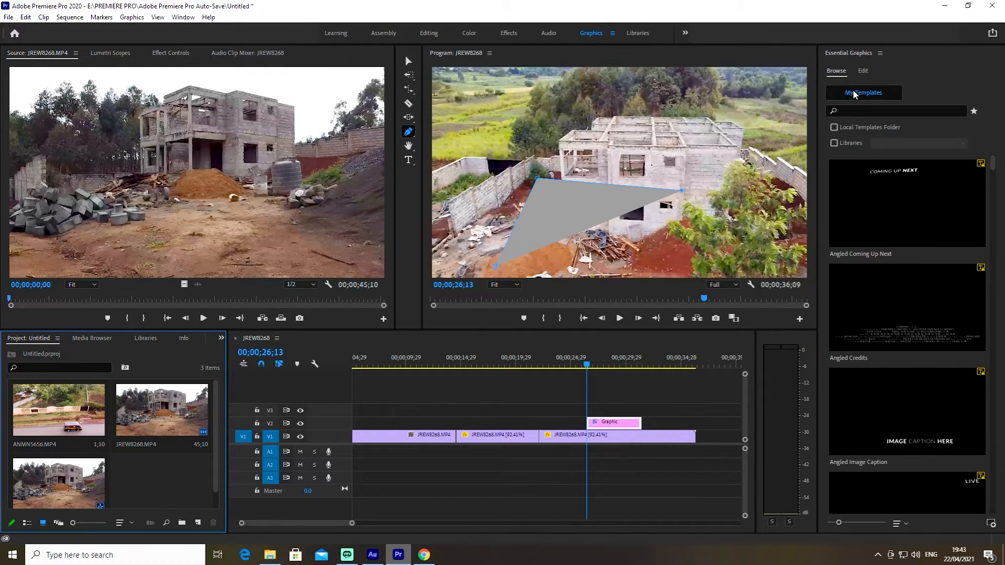
click(862, 76)
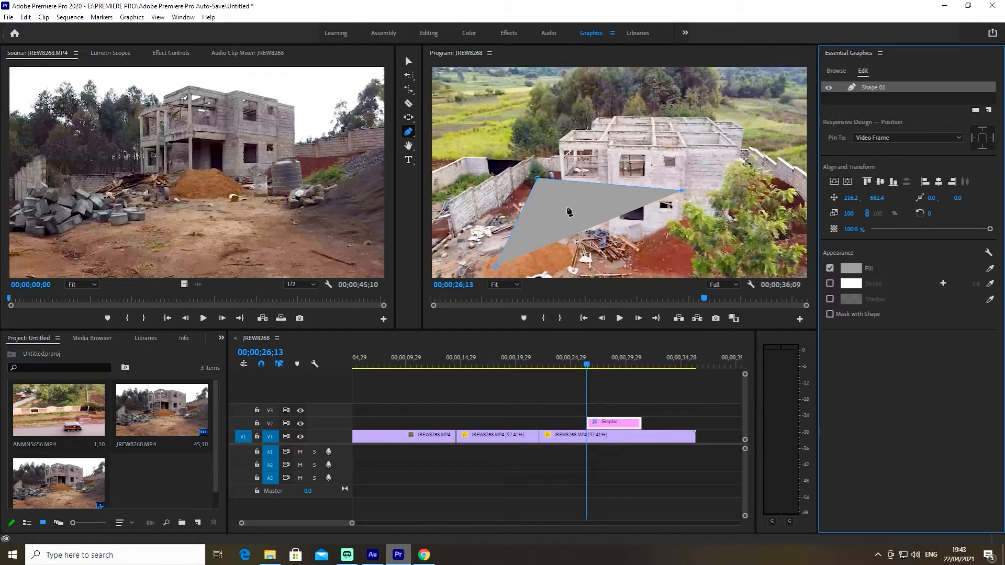
click(852, 270)
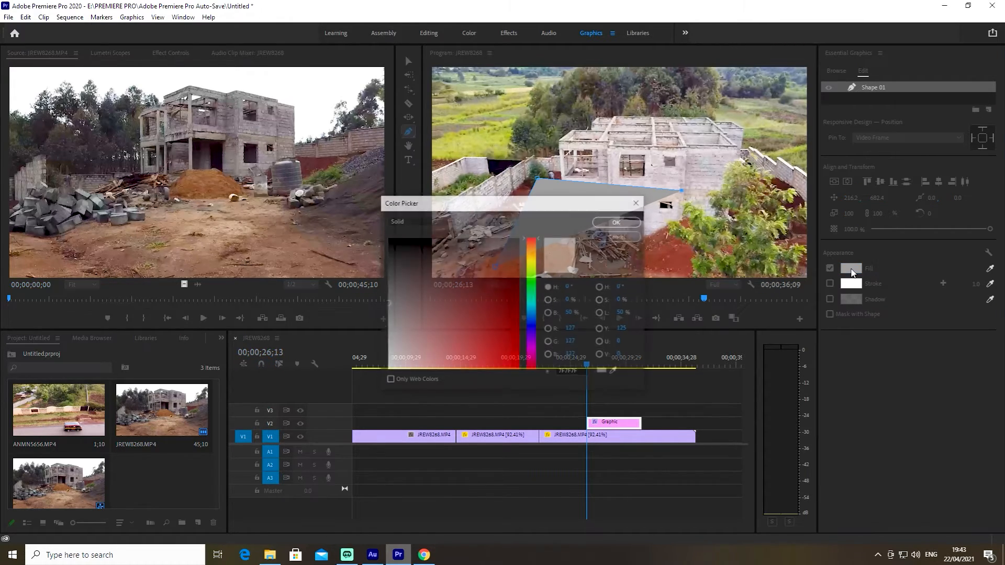
click(492, 314)
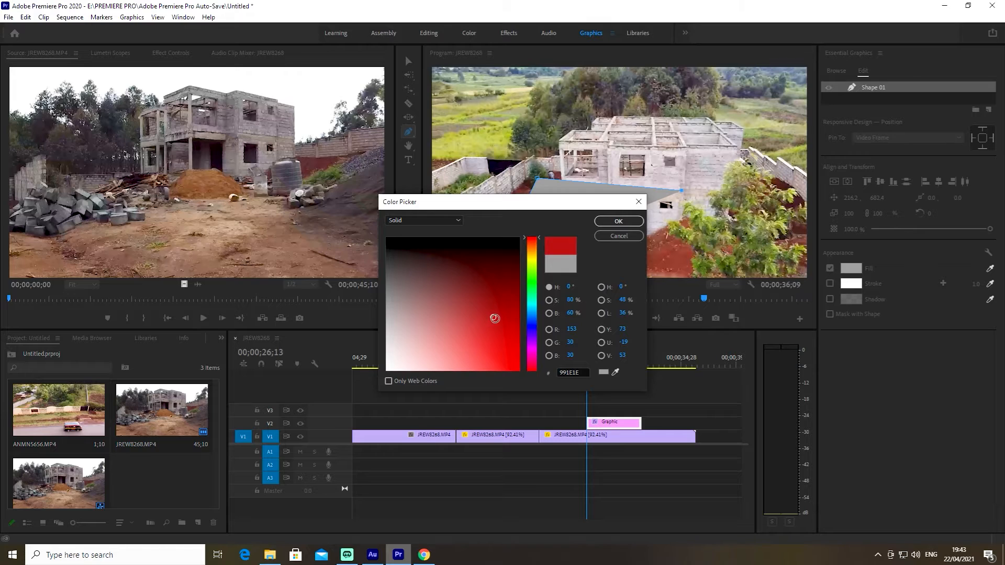
click(617, 221)
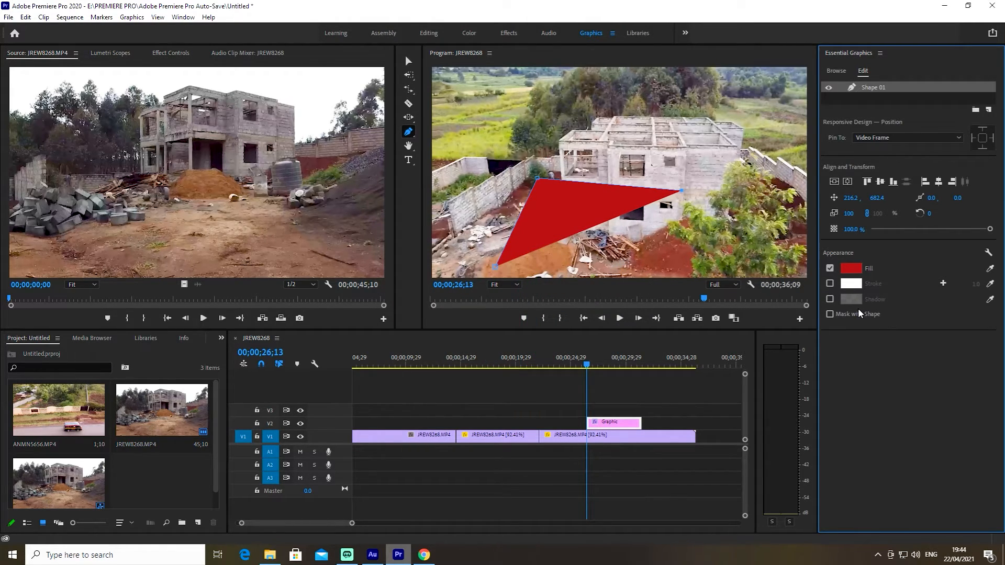
click(830, 299)
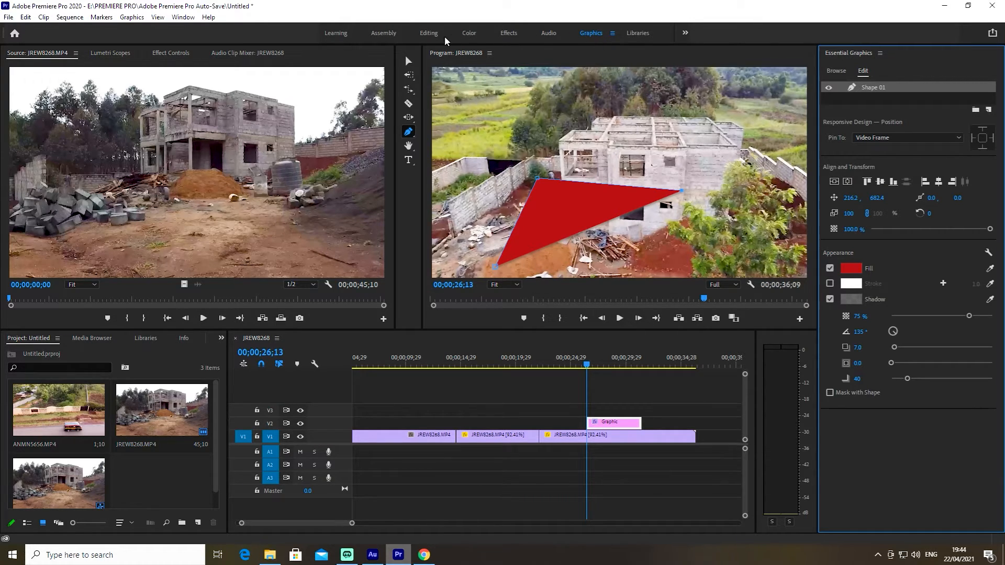
- Return to the Editing workspace and draw a wide rectangle over the building with the Rectangle Tool
click(429, 34)
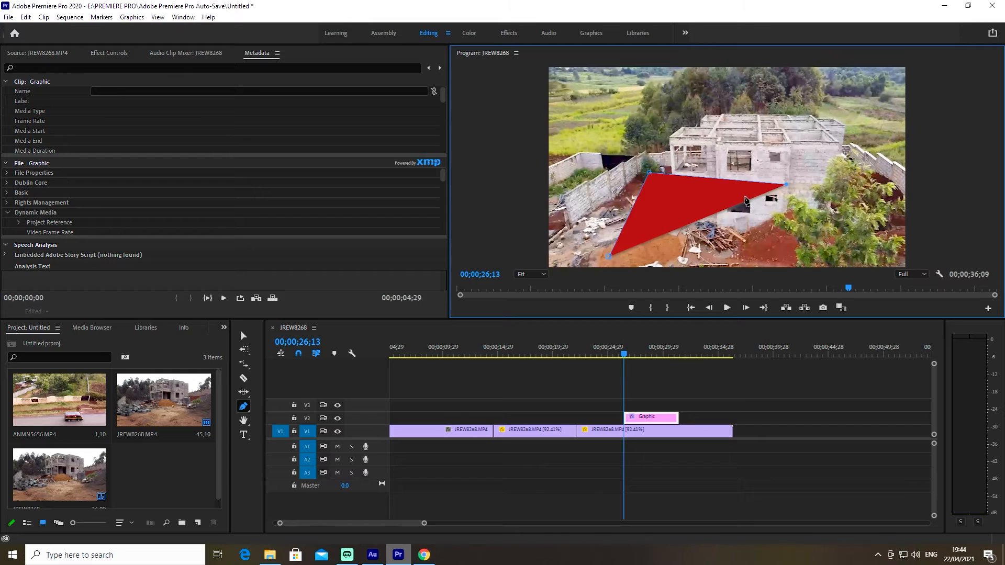
click(252, 417)
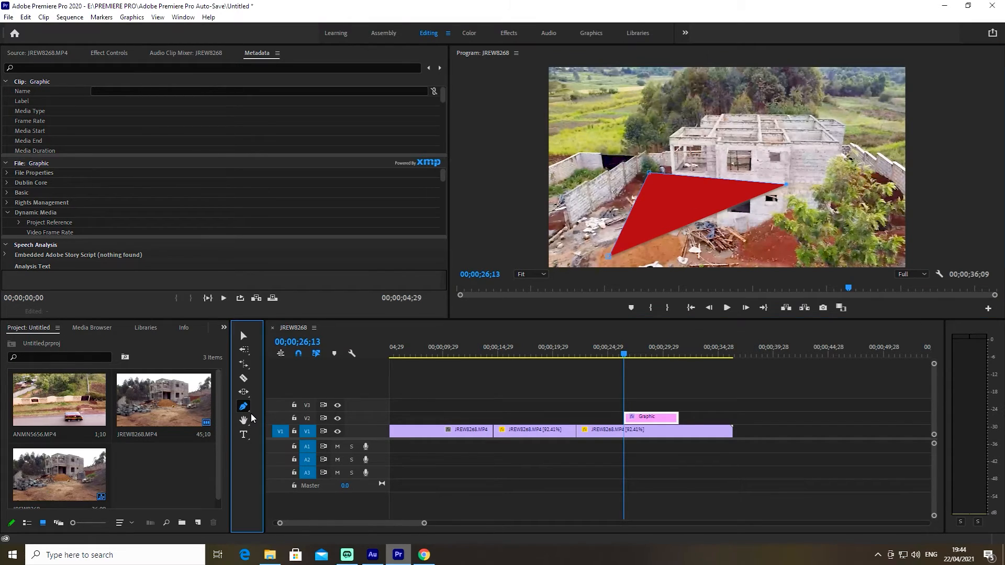
click(244, 407)
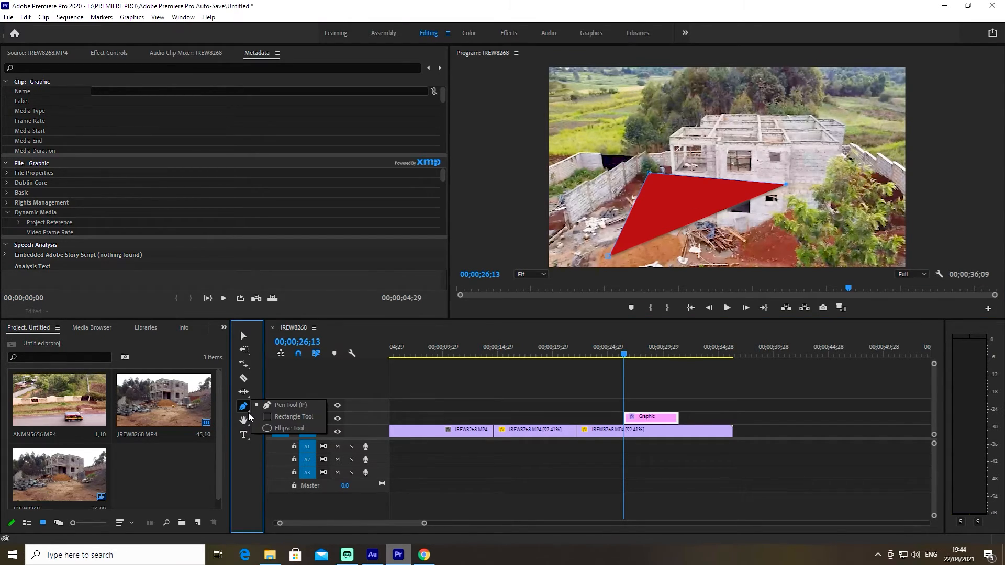
click(279, 417)
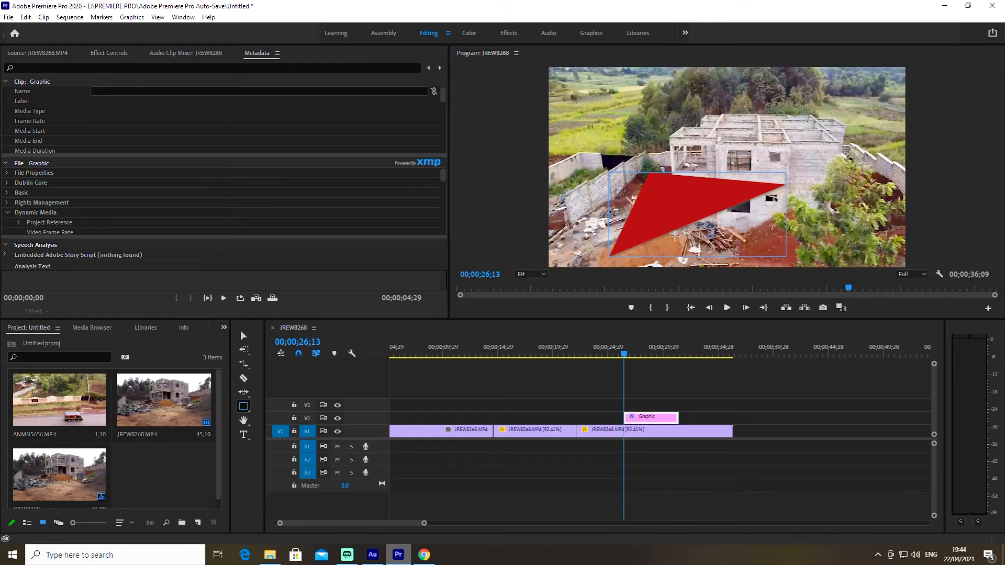
mouse_move(675, 236)
mouse_down()
mouse_move(700, 156)
mouse_move(854, 155)
mouse_up()
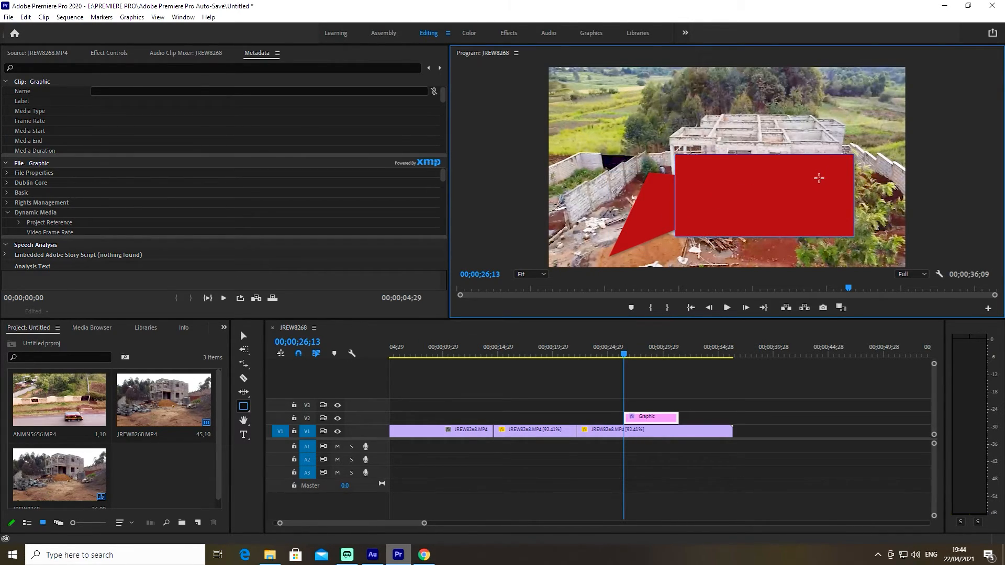
- Draw a circle with the Ellipse Tool above the triangle, overlapping the rectangle and the building's upper corner
click(250, 419)
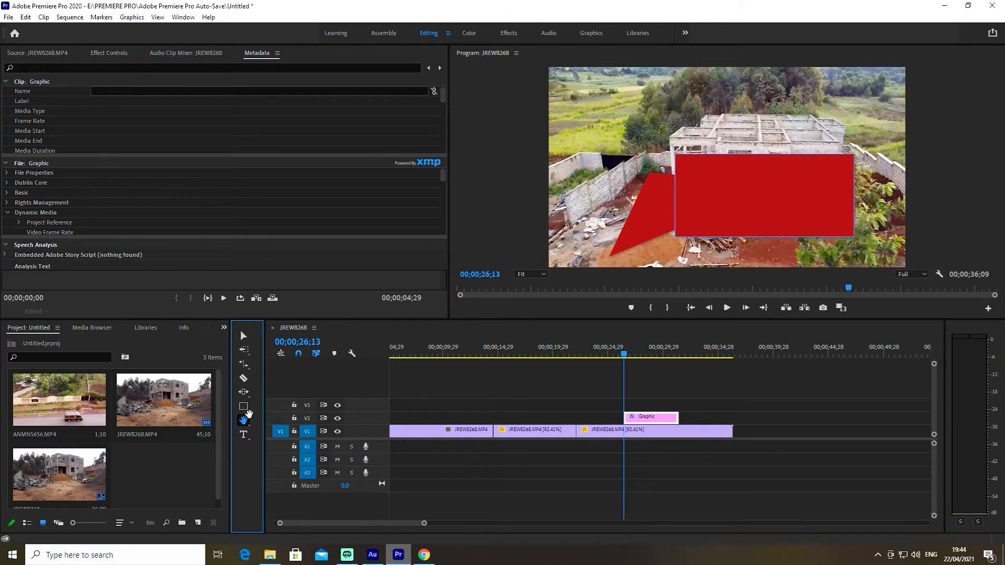
click(250, 419)
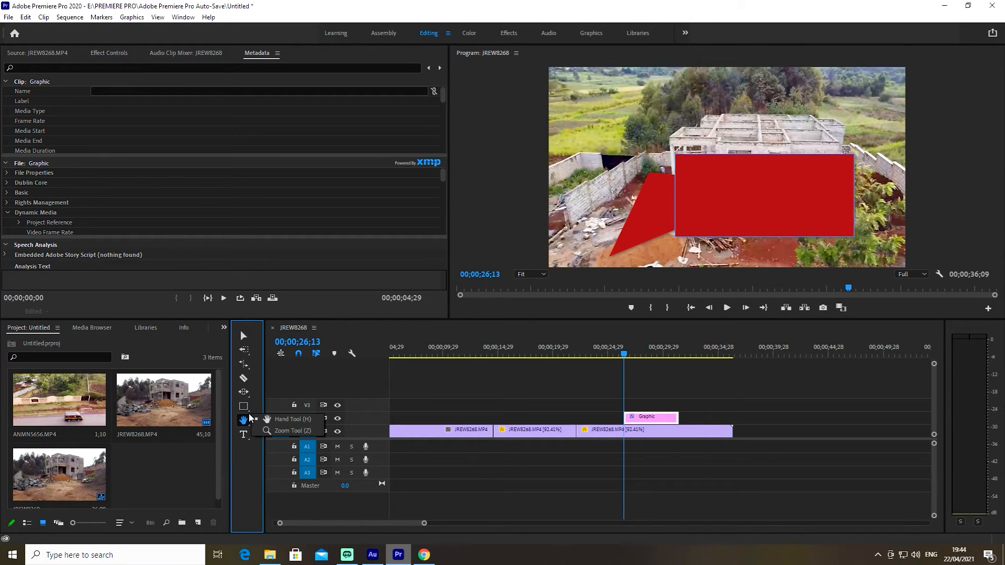
click(245, 409)
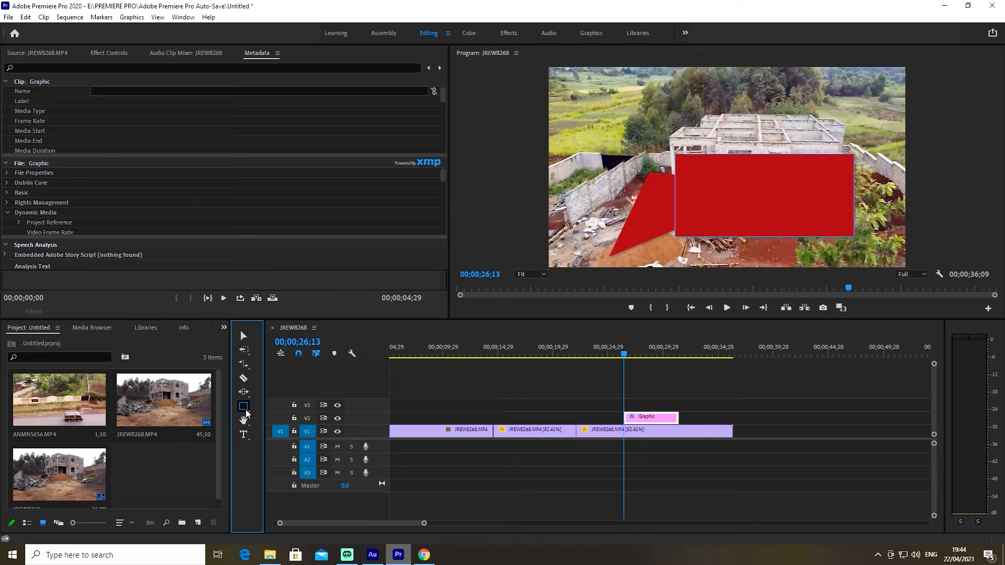
click(247, 413)
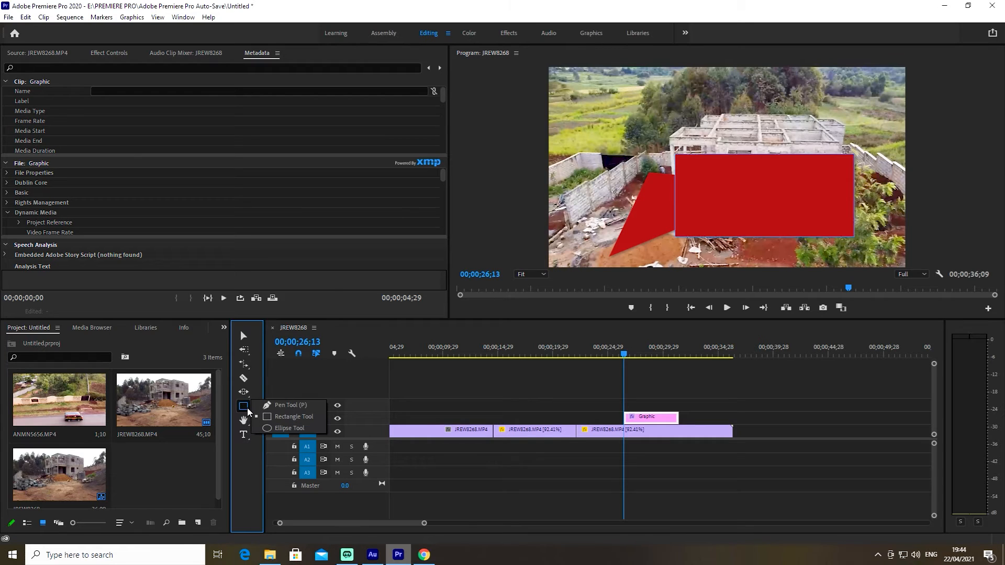
click(272, 430)
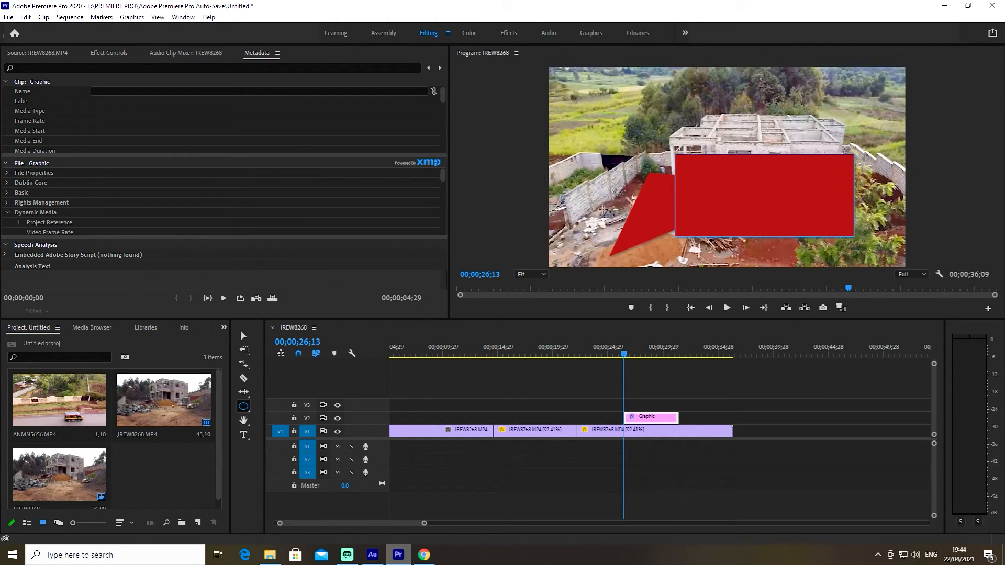
drag(638, 193, 749, 183)
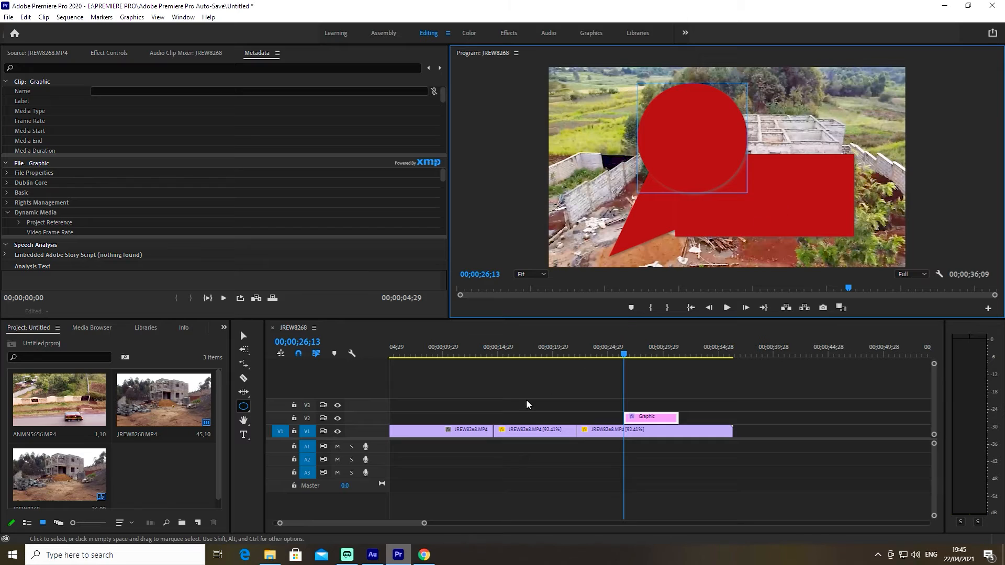
- Move the playhead to 00;00;28;29 and delete the graphic clip holding the drawn shapes from track V2
click(251, 415)
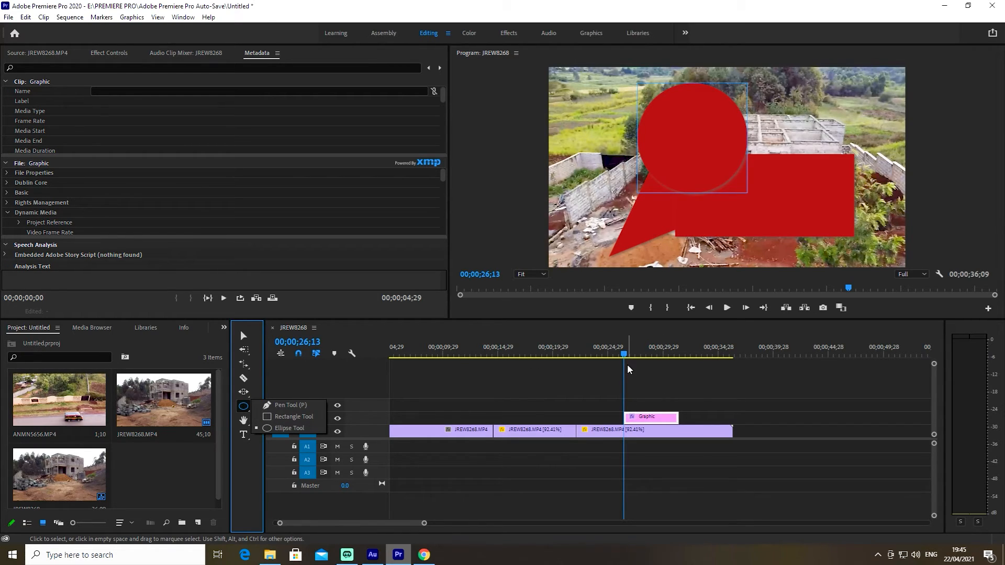
drag(624, 356, 654, 359)
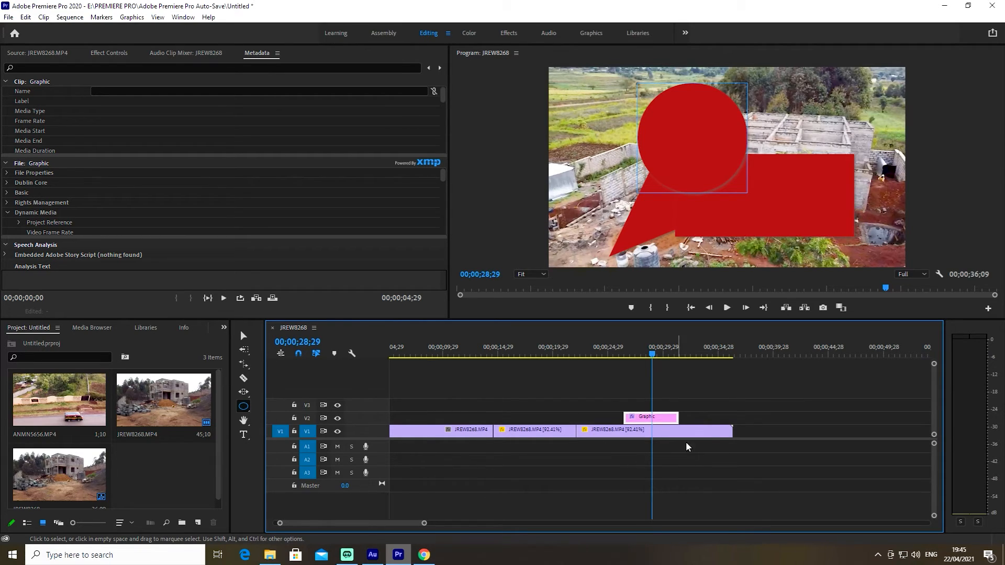
key(Delete)
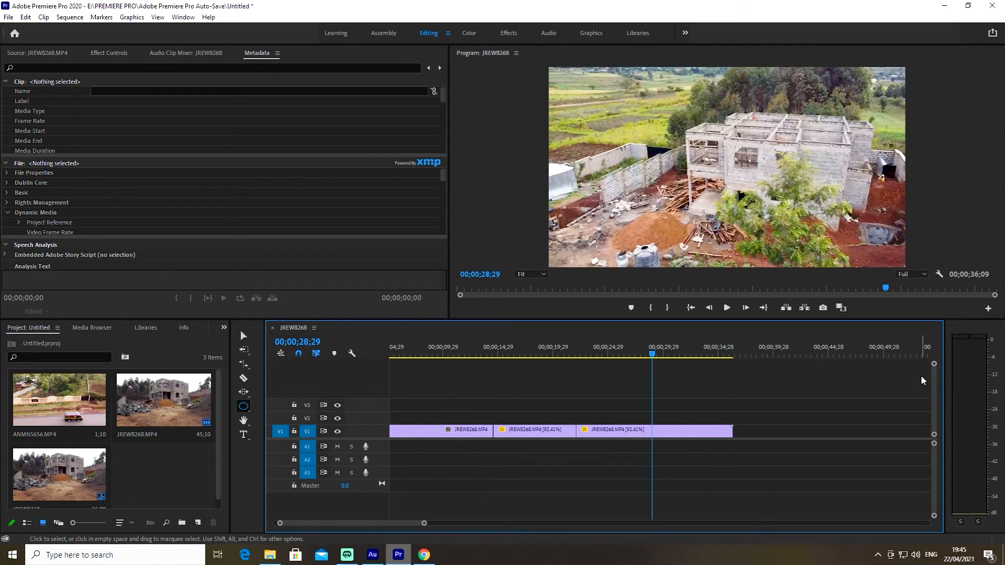
- Pan the timeline back and forth along the JREW8268 clips with the Hand Tool
click(245, 426)
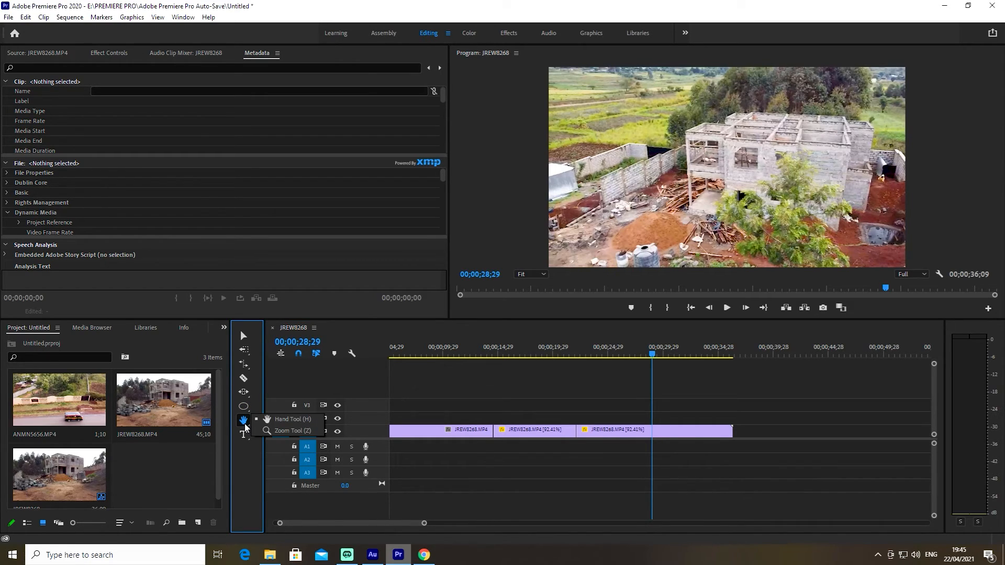
click(268, 419)
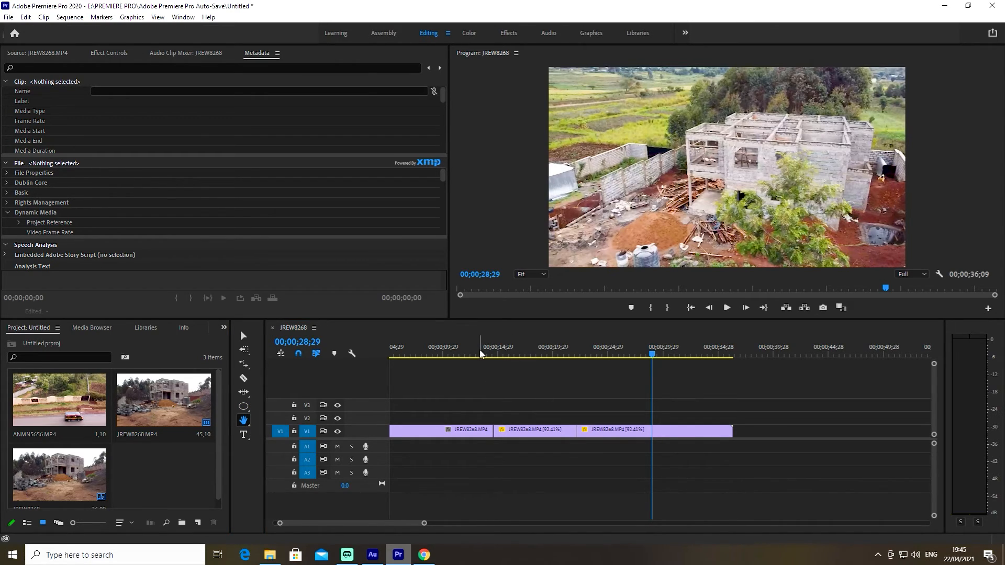
drag(638, 423, 696, 423)
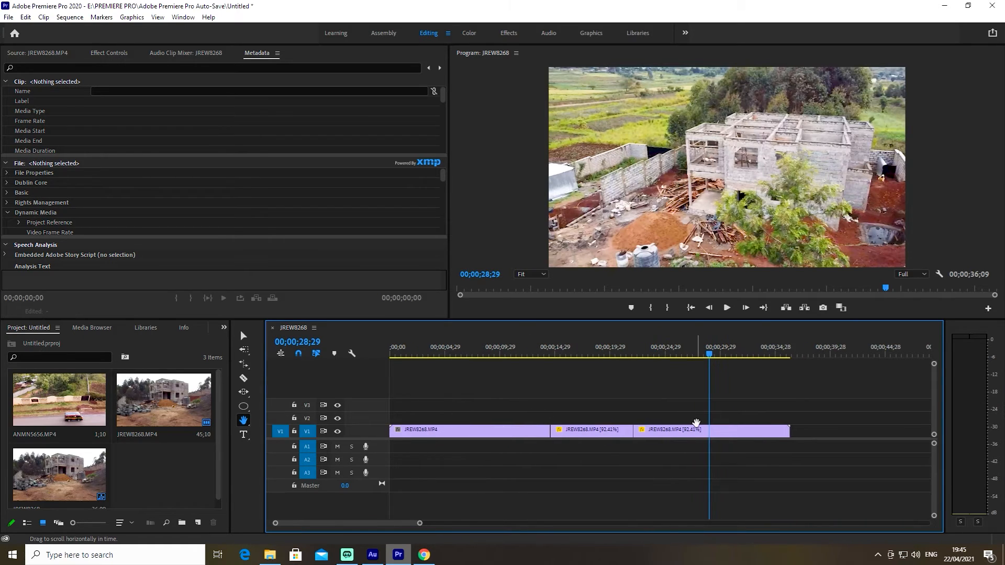
drag(667, 386, 602, 366)
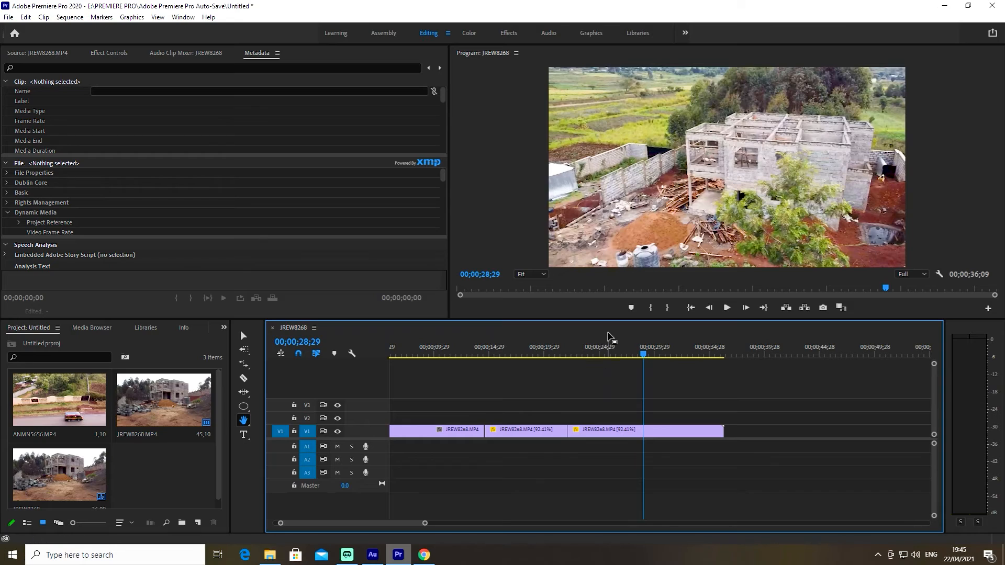
scroll(583, 352, down, 4)
scroll(583, 350, up, 7)
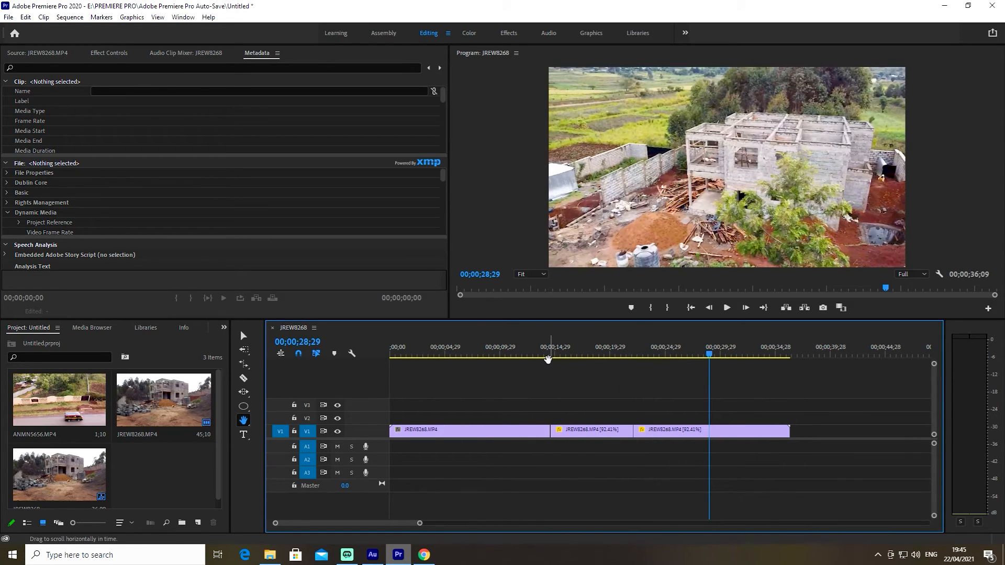
- Magnify the timeline around the cut between the last two JREW8268 clips using the Zoom Tool
click(250, 430)
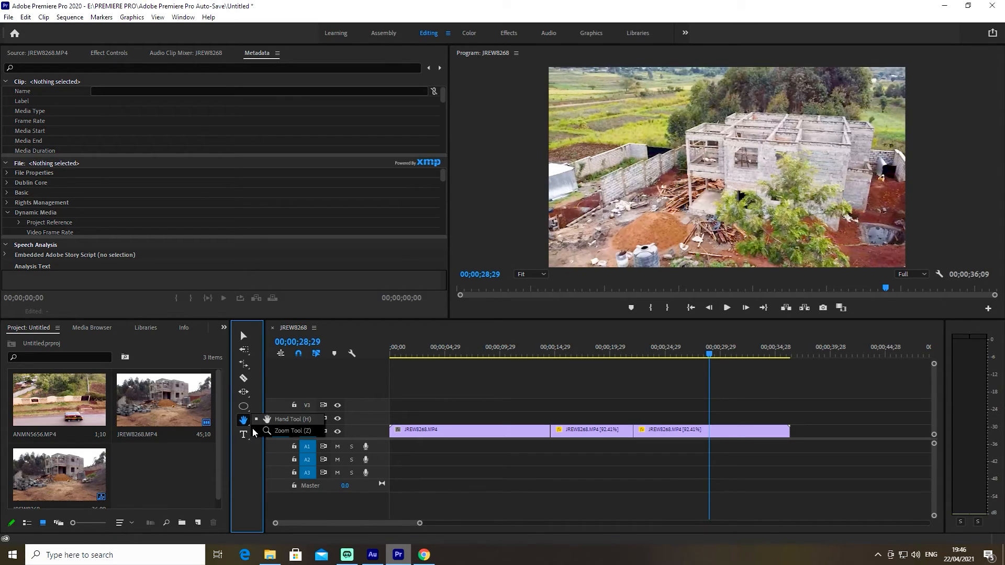
click(285, 431)
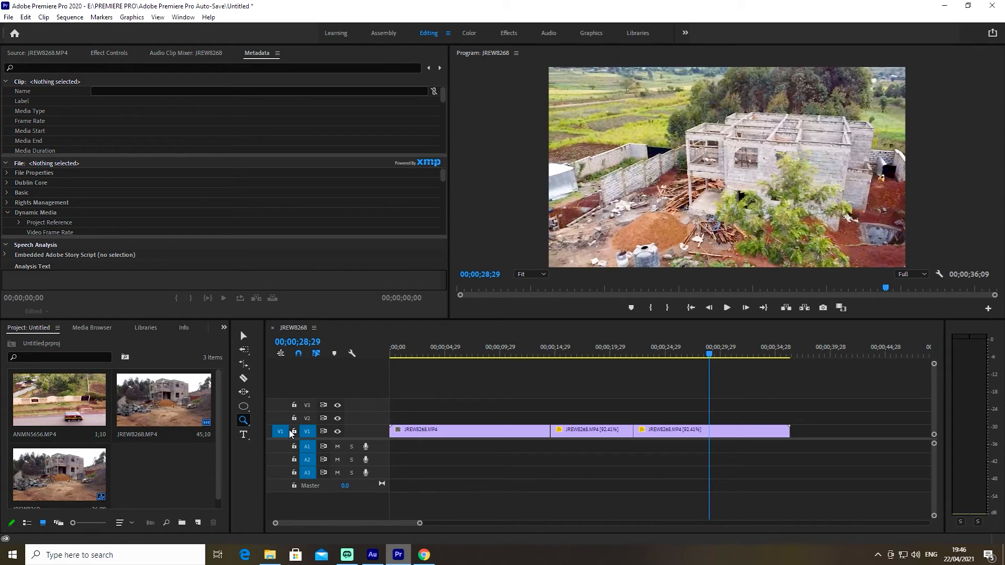
click(649, 432)
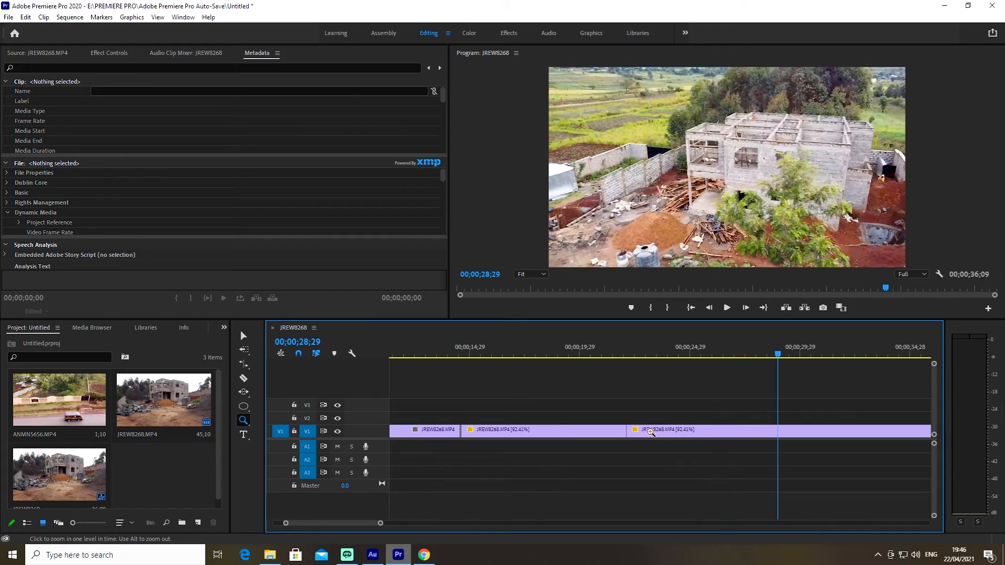
click(624, 436)
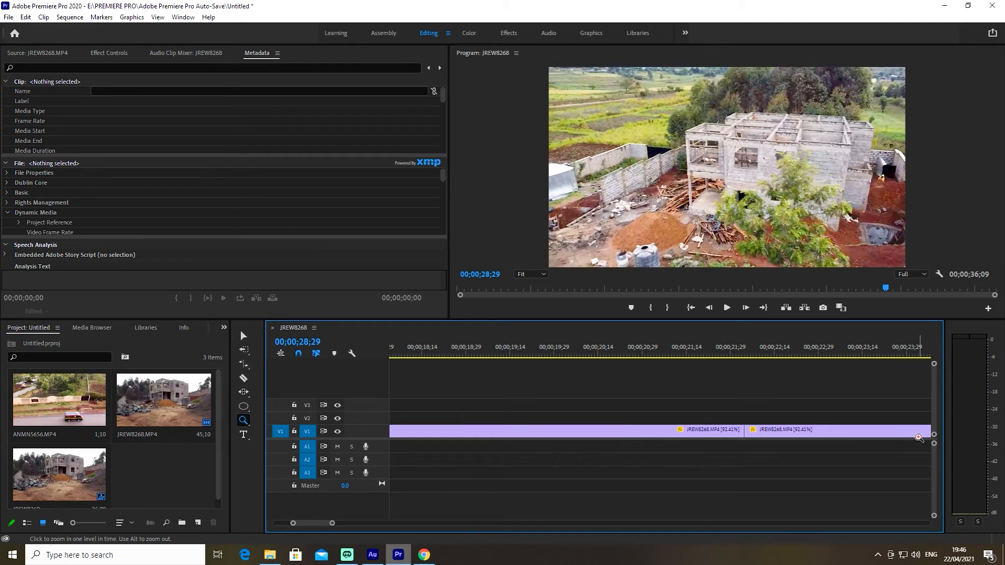
- Draw a text box beside the building with the Vertical Type Tool and enter "up and" in it
click(250, 441)
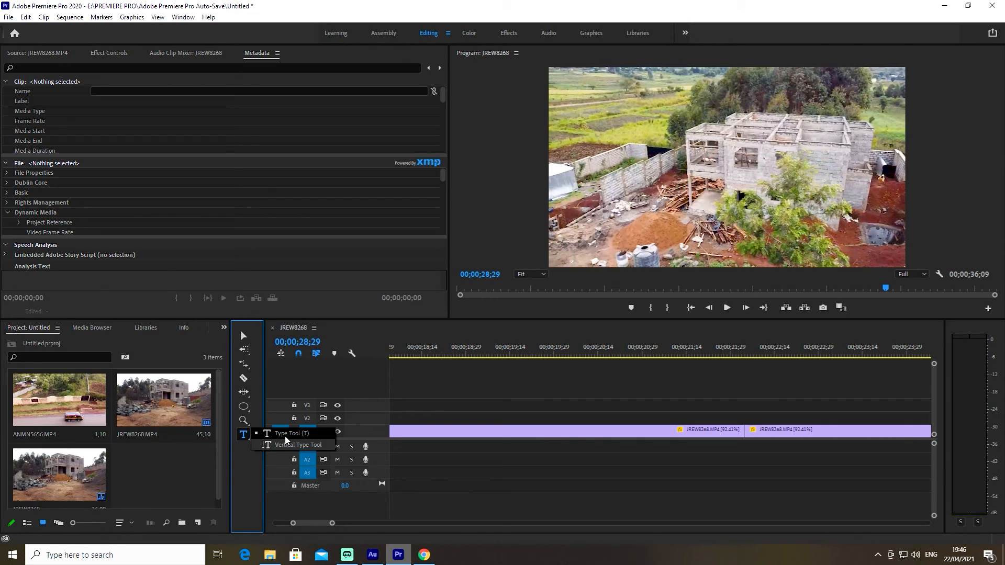
click(284, 445)
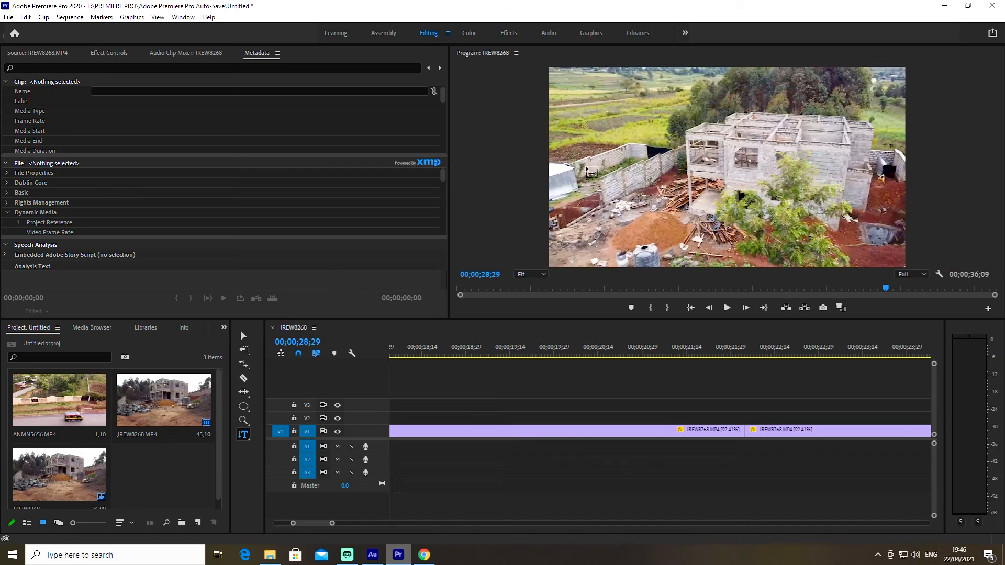
click(591, 108)
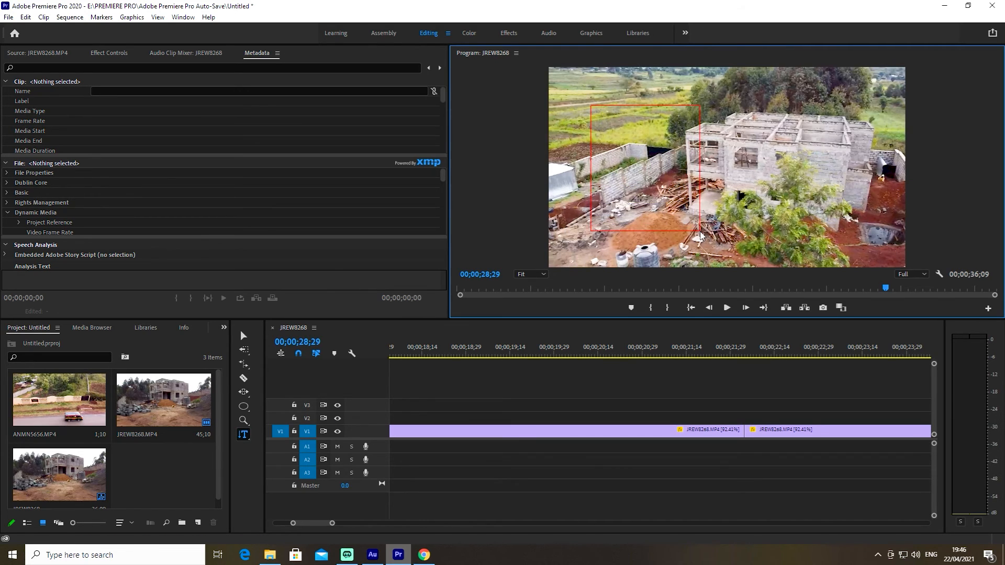
drag(700, 235, 700, 231)
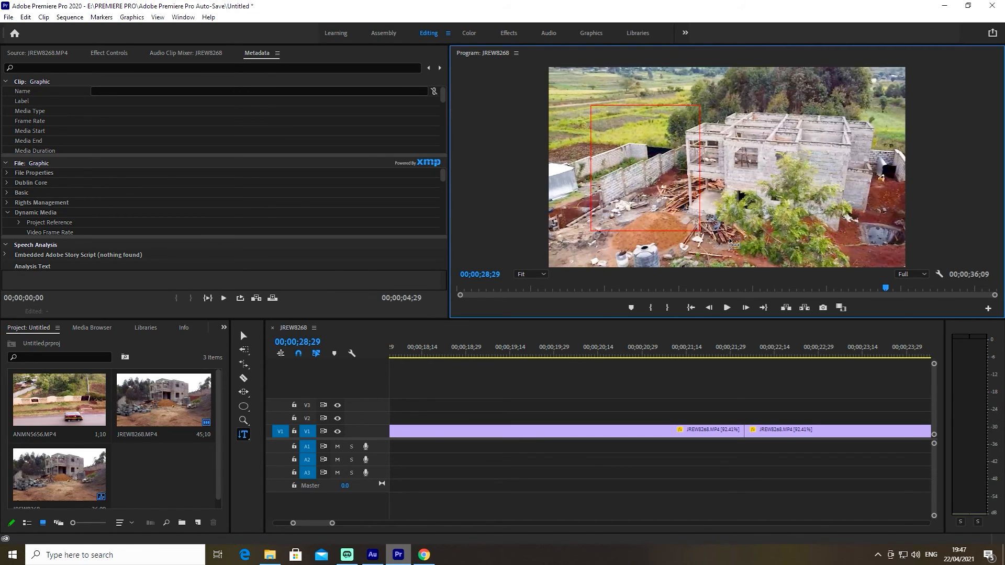
text(ip)
key(BackSpace)
key(BackSpace)
text(Up and)
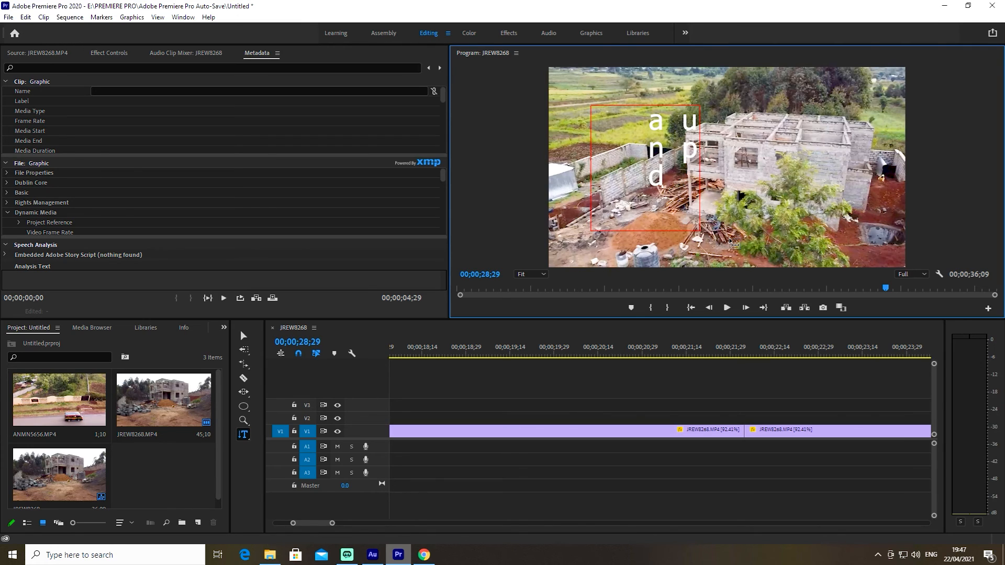
- Delete all the vertical text from the box and bring up the choice of type tools
drag(666, 190, 687, 85)
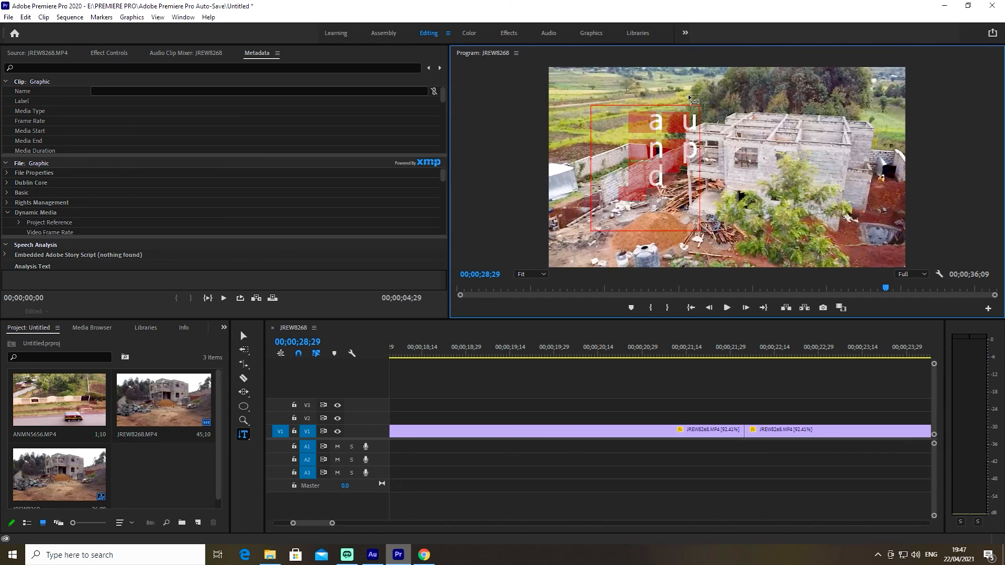
key(BackSpace)
click(249, 442)
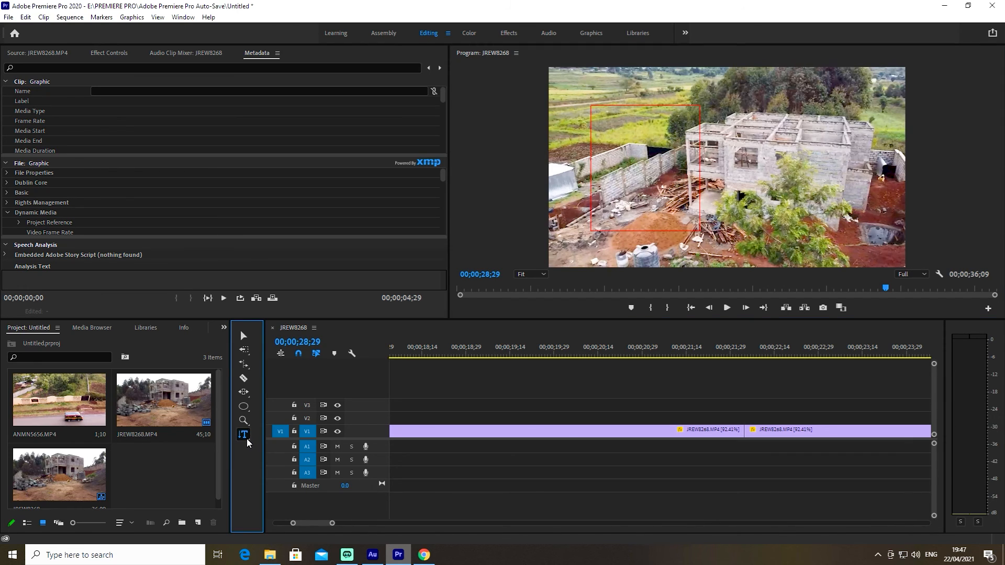